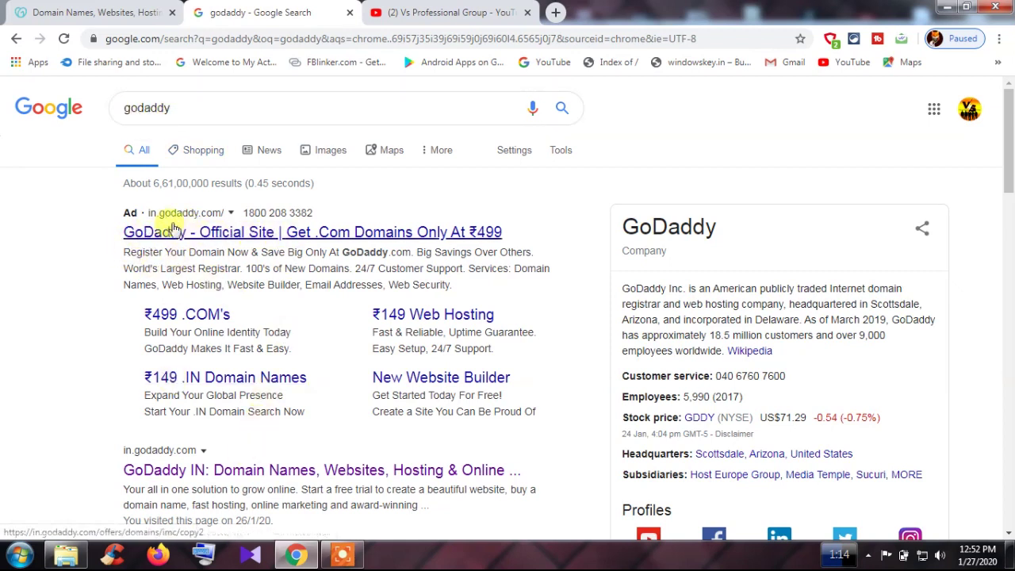
Open GoDaddy's official site from the search results and look over its home page.
click(213, 242)
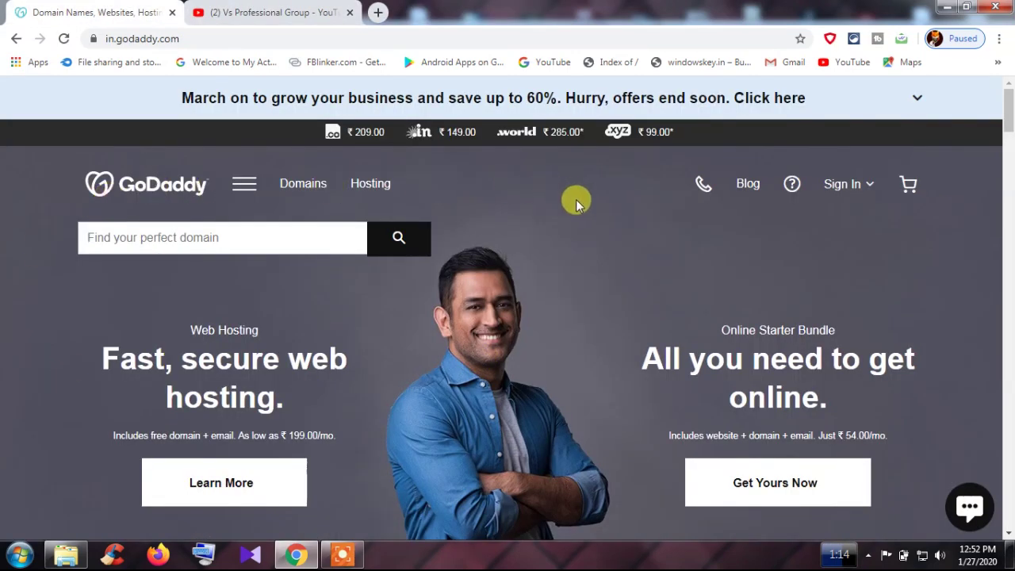
scroll(545, 287, down, 1)
scroll(545, 289, down, 3)
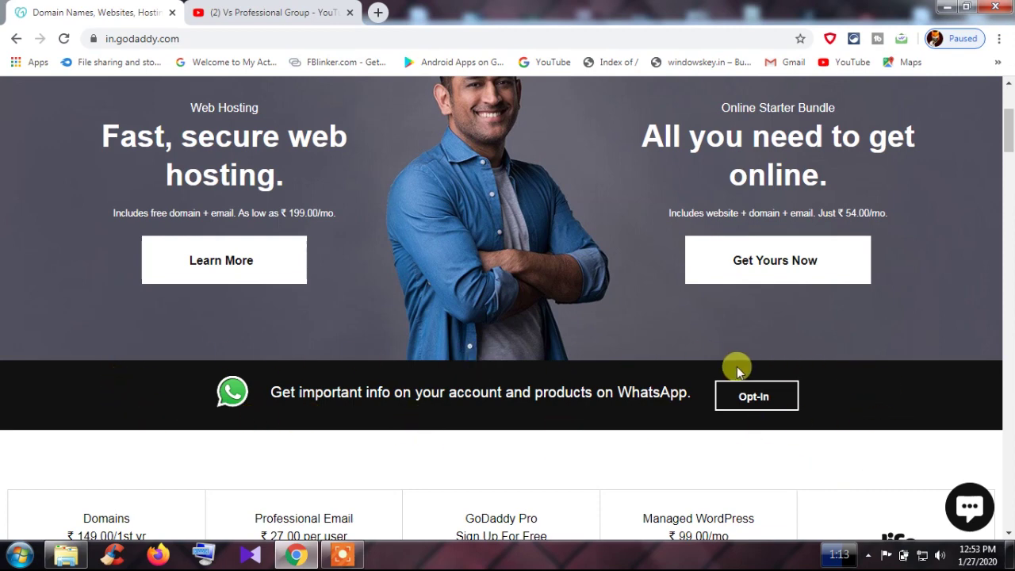
scroll(266, 361, up, 3)
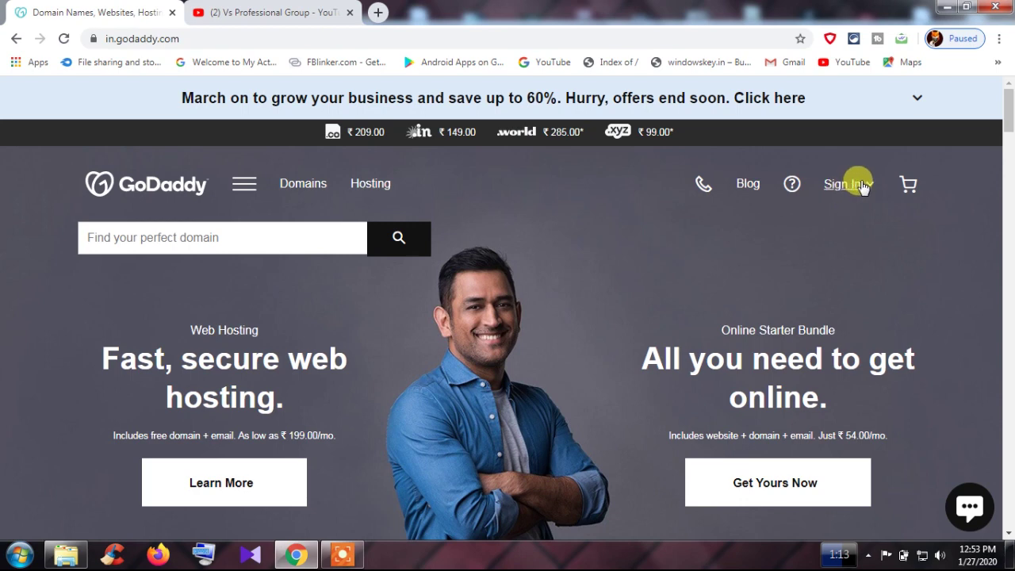
Open the new customer account creation form and look over its sign-up options and fields.
click(867, 186)
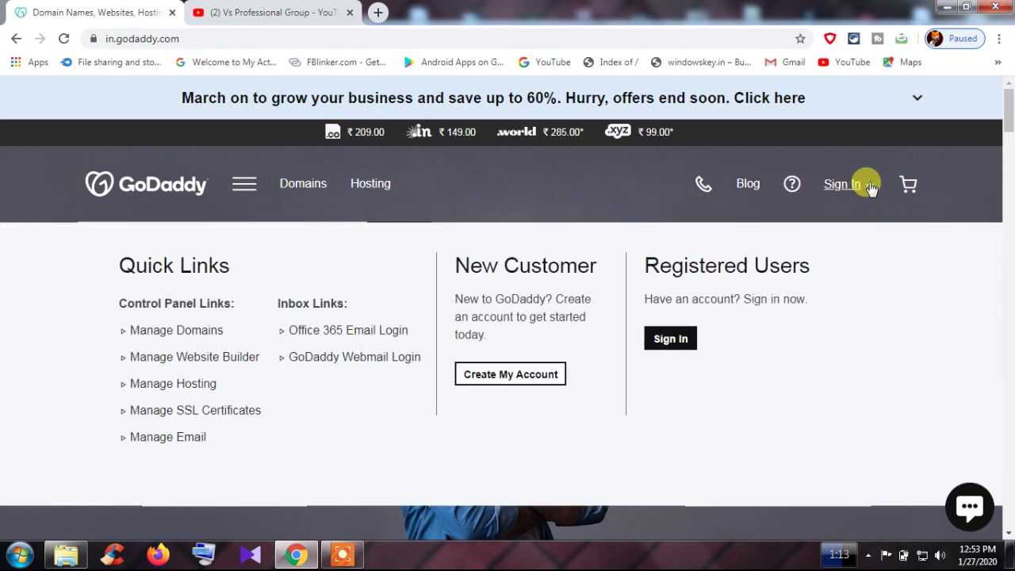
click(497, 377)
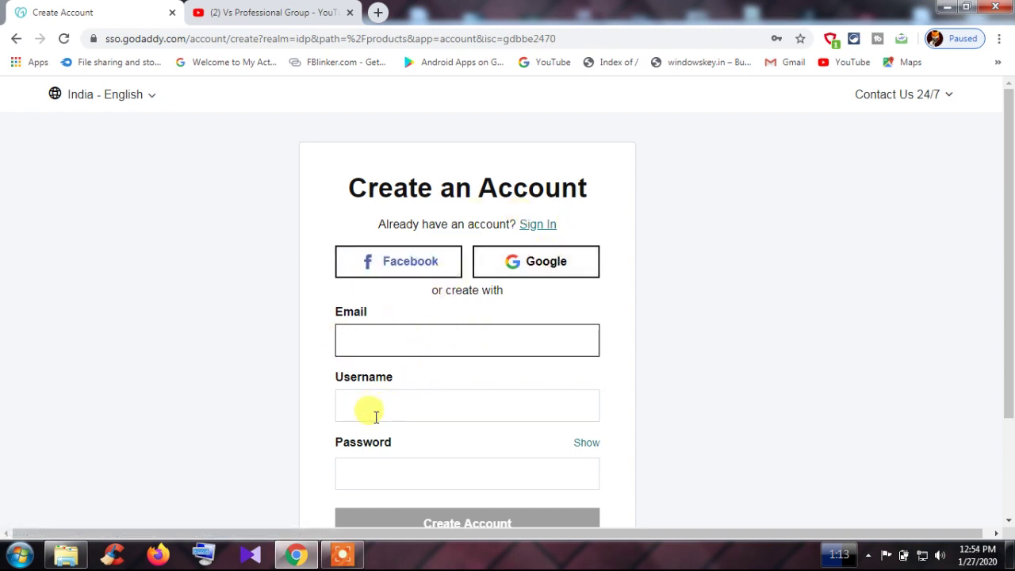
scroll(380, 406, down, 1)
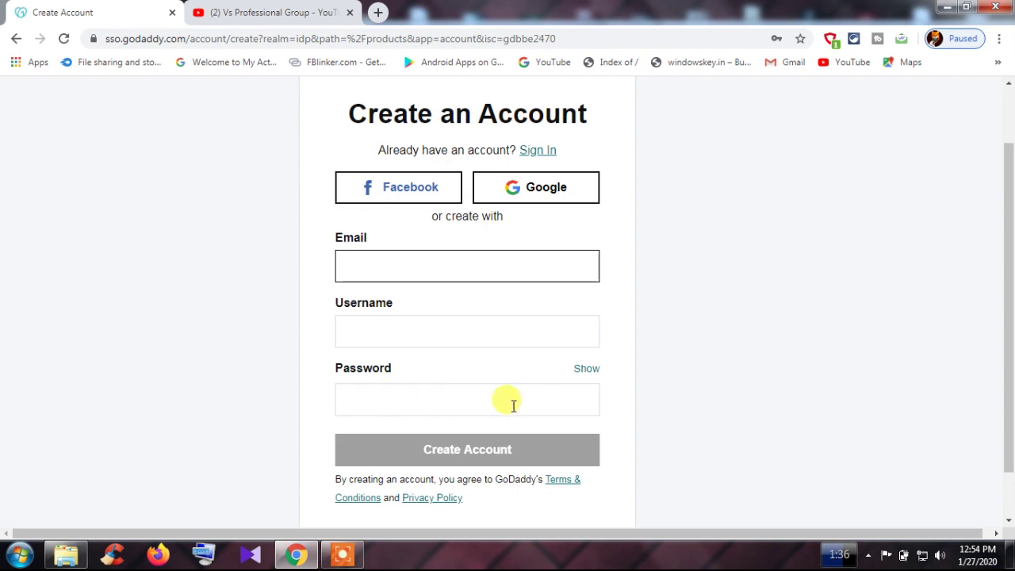
scroll(420, 406, up, 1)
scroll(424, 408, down, 1)
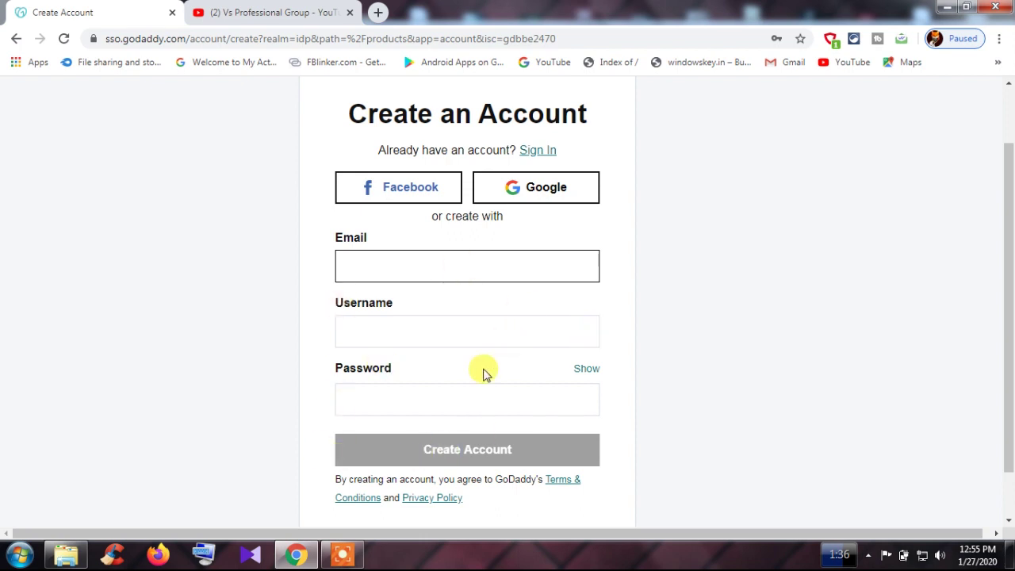
scroll(485, 372, up, 1)
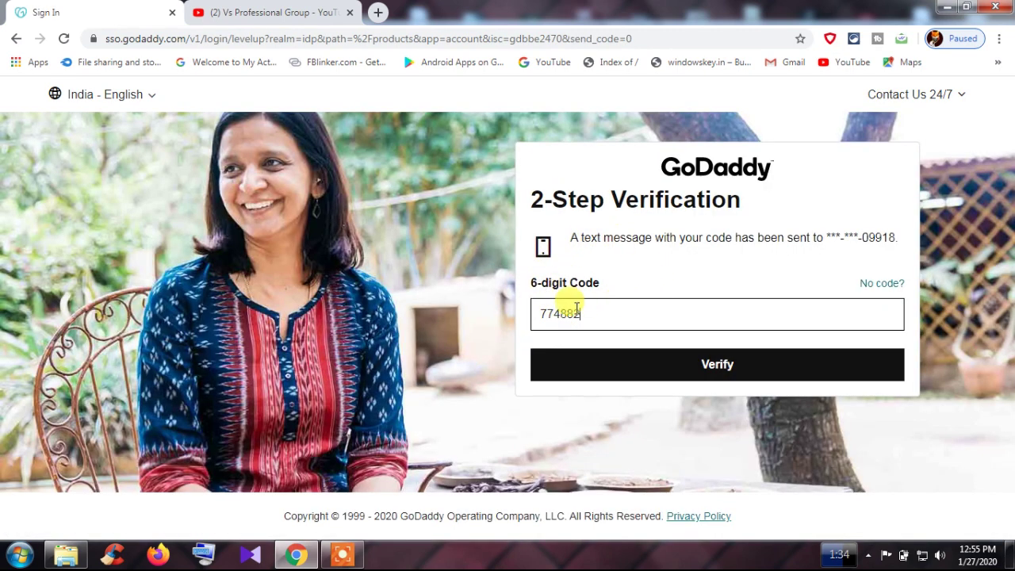
Submit the 6-digit verification code to complete the 2-step sign-in.
drag(537, 312, 509, 317)
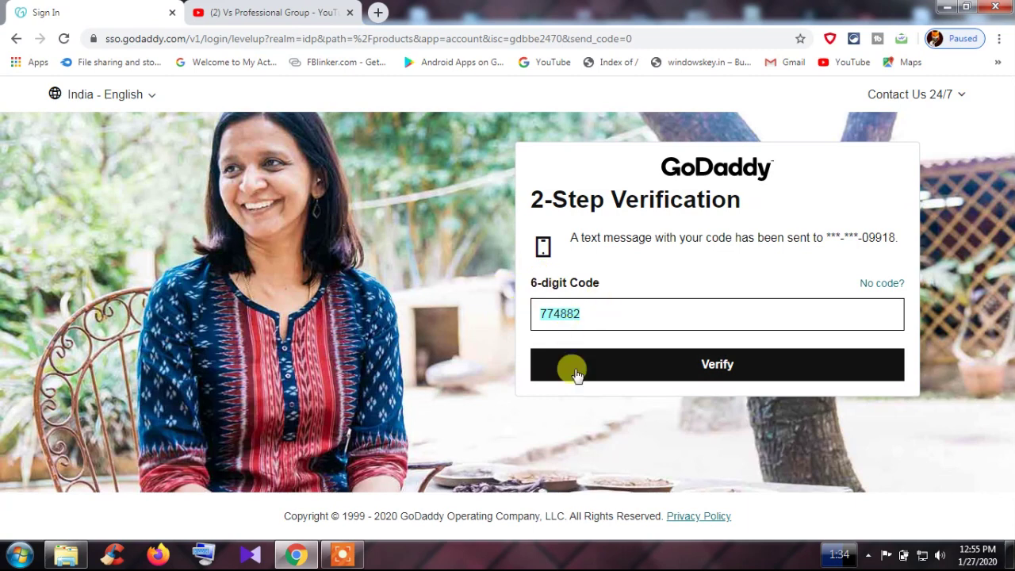
click(585, 315)
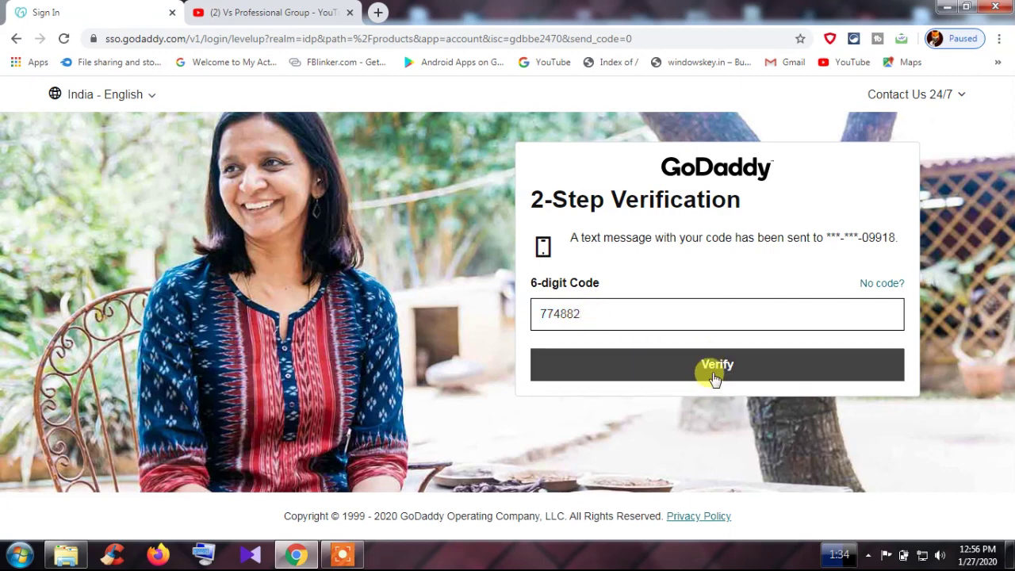
drag(584, 314, 539, 313)
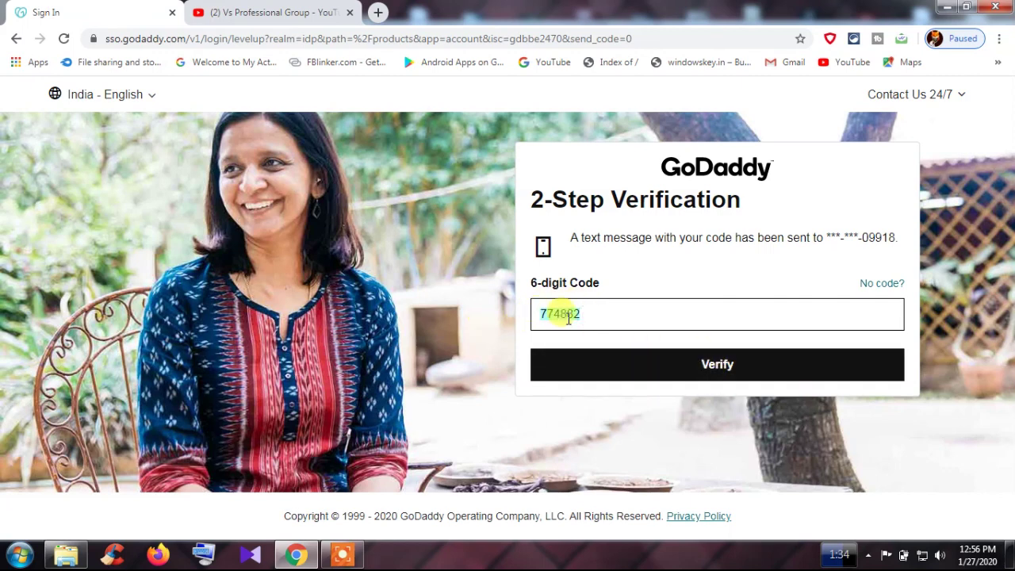
click(717, 365)
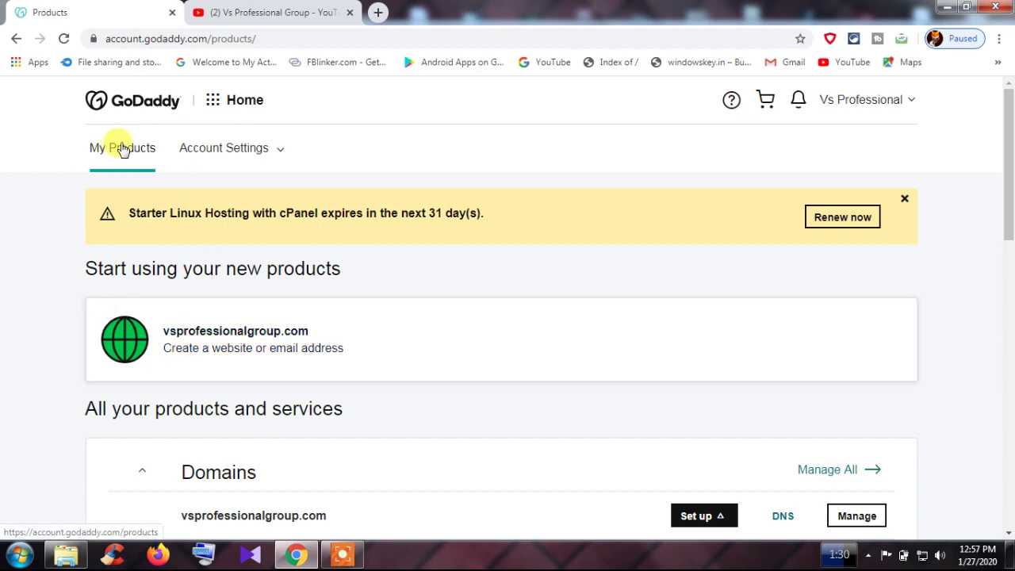
Look over the account's payment methods and open its Login & PIN settings.
click(267, 154)
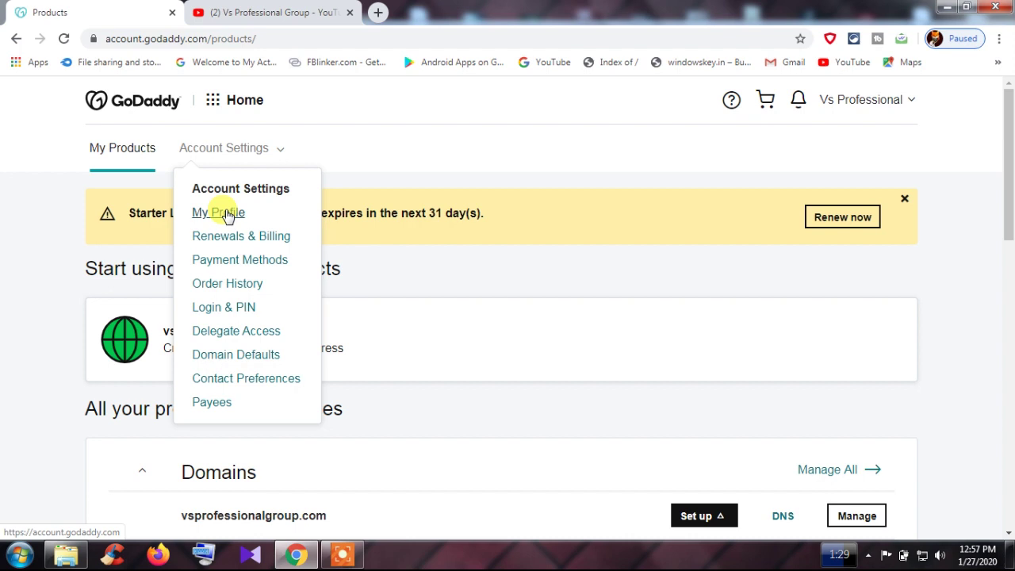
click(422, 274)
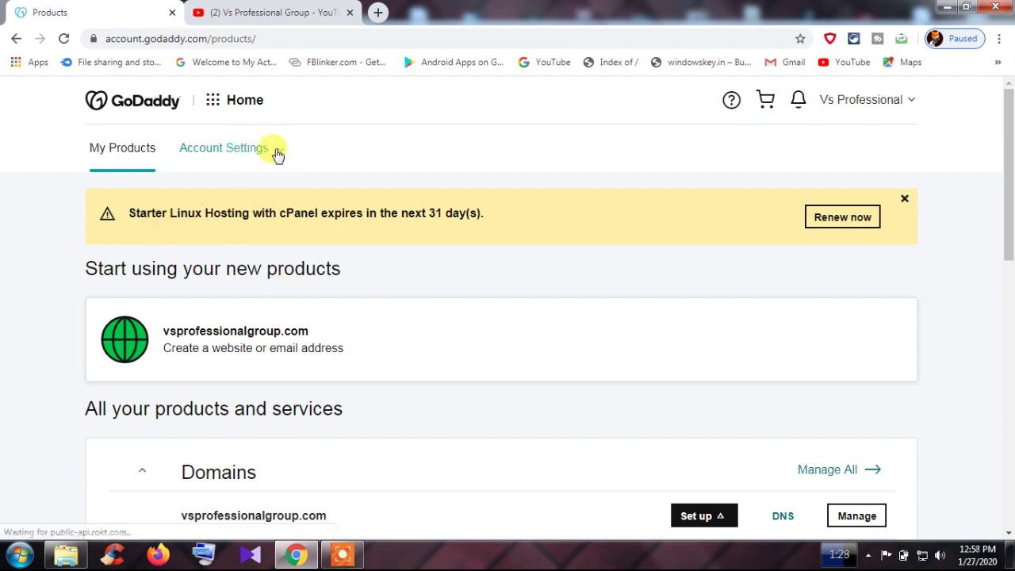
click(235, 151)
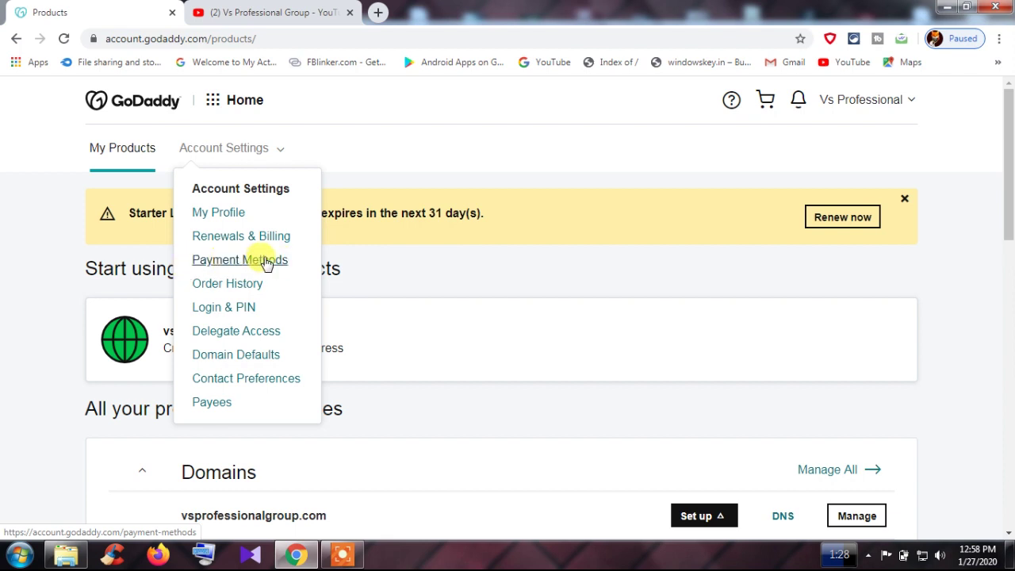
click(224, 262)
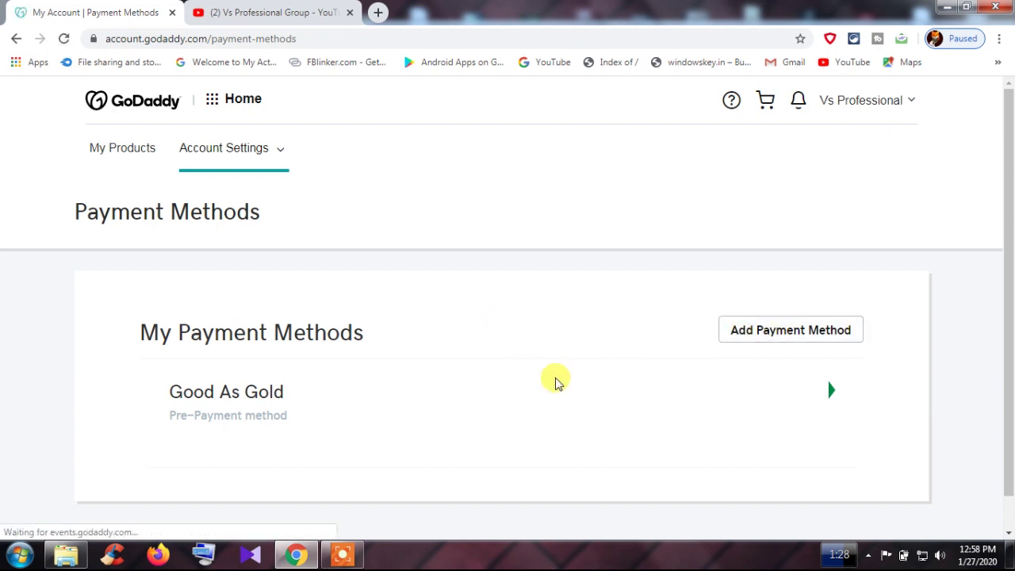
scroll(555, 381, down, 1)
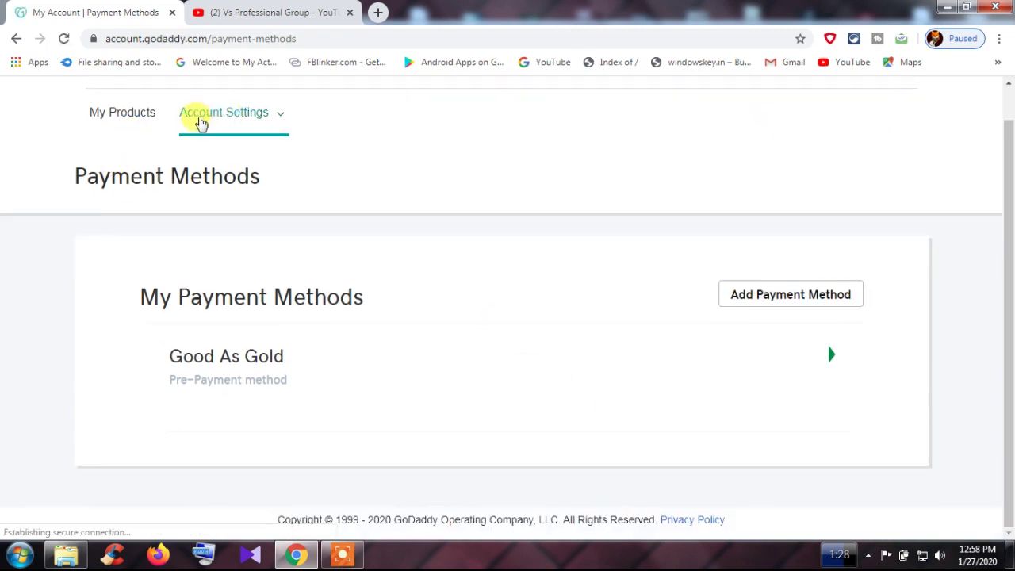
click(235, 121)
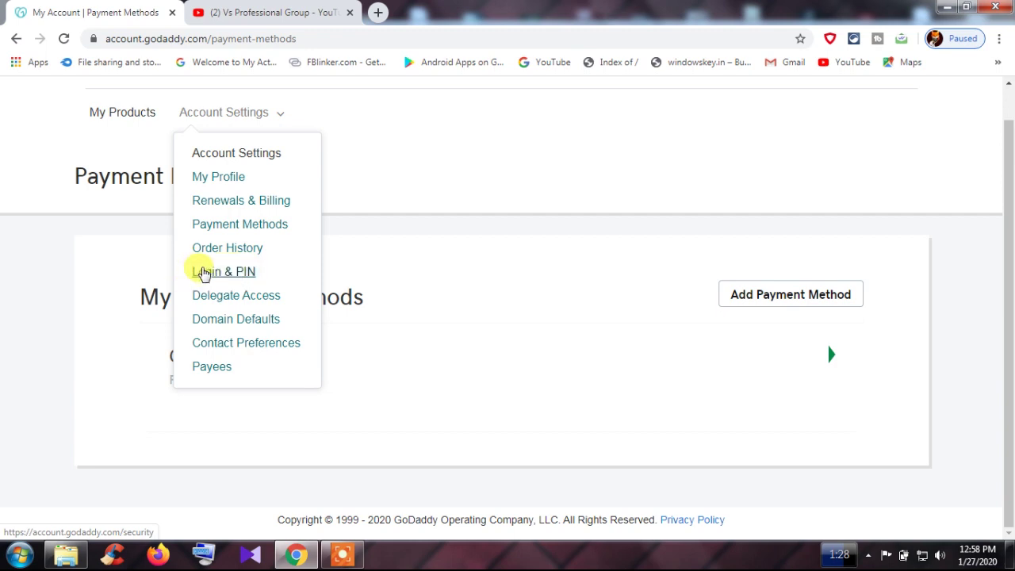
click(221, 274)
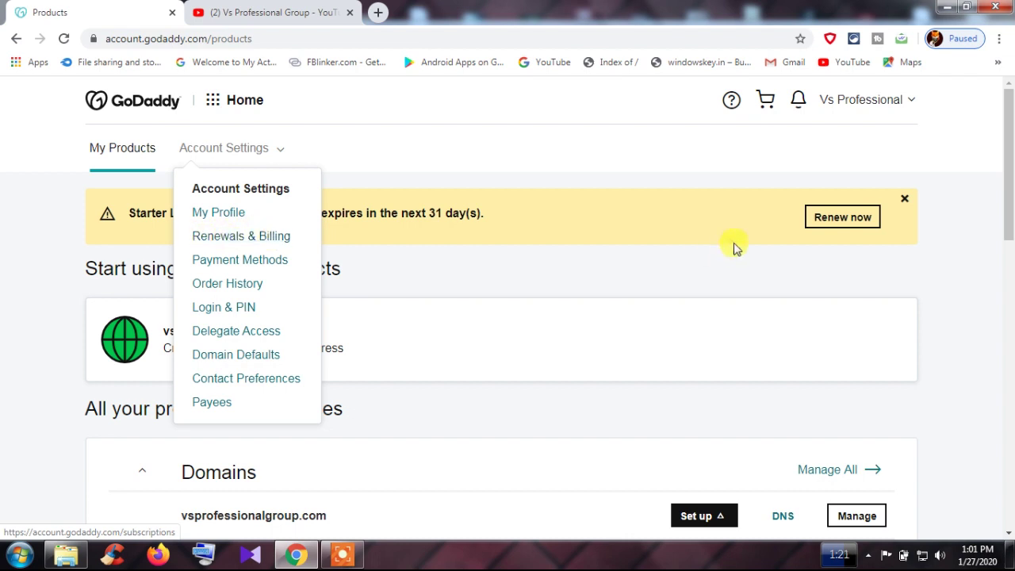
Review the account's list of products and services and the available account settings pages.
click(729, 293)
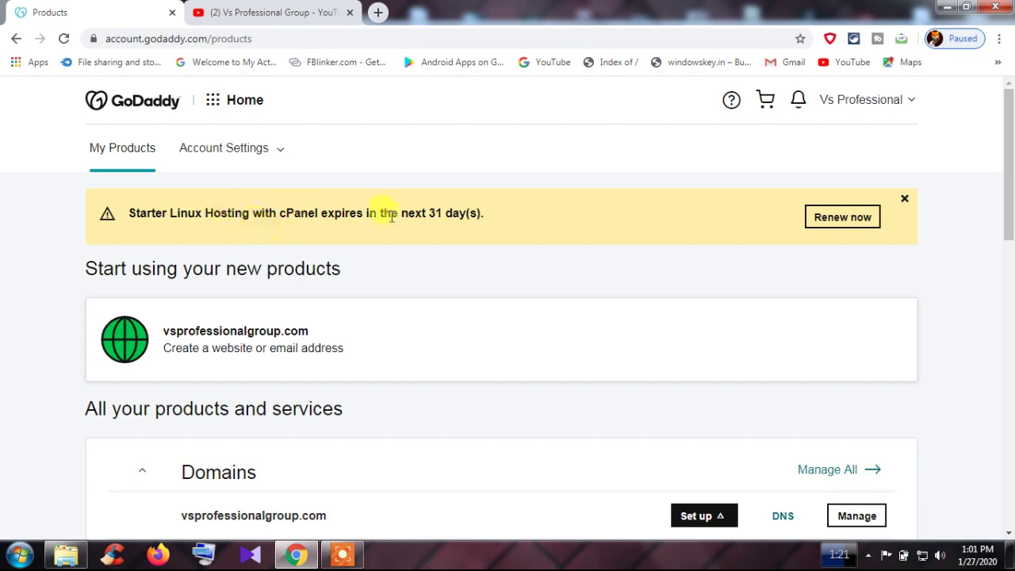
scroll(573, 426, down, 4)
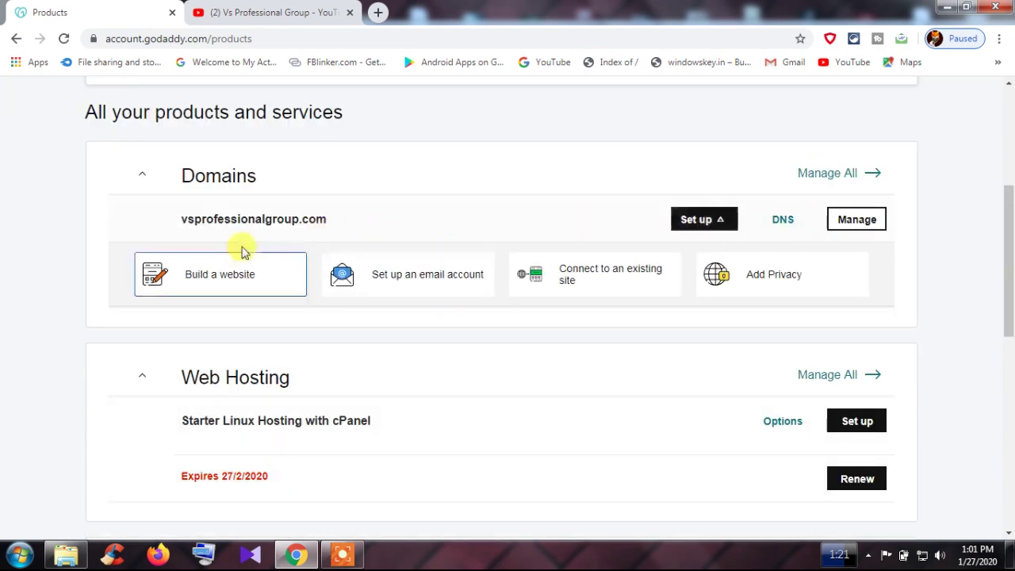
scroll(242, 251, up, 4)
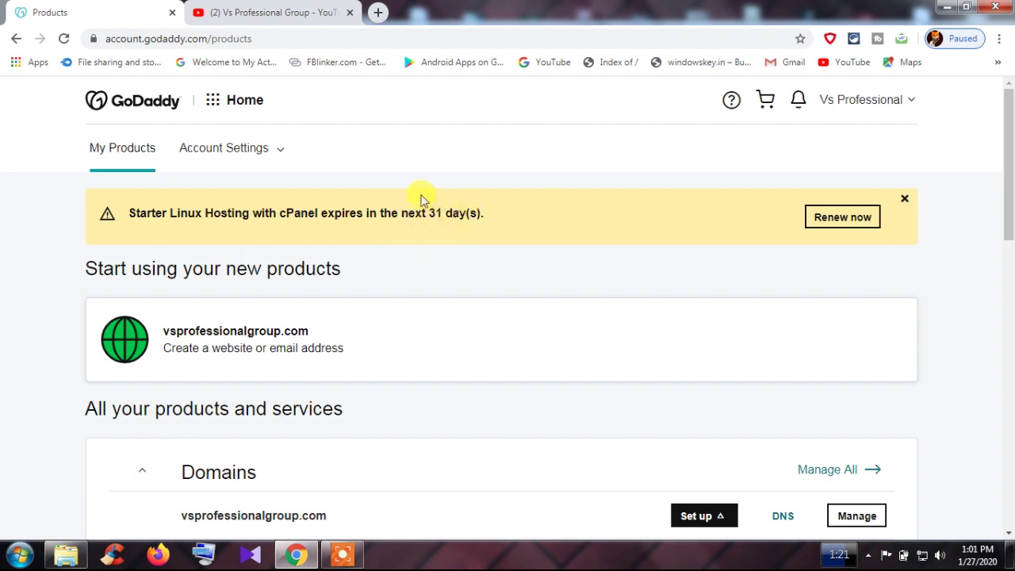
click(240, 151)
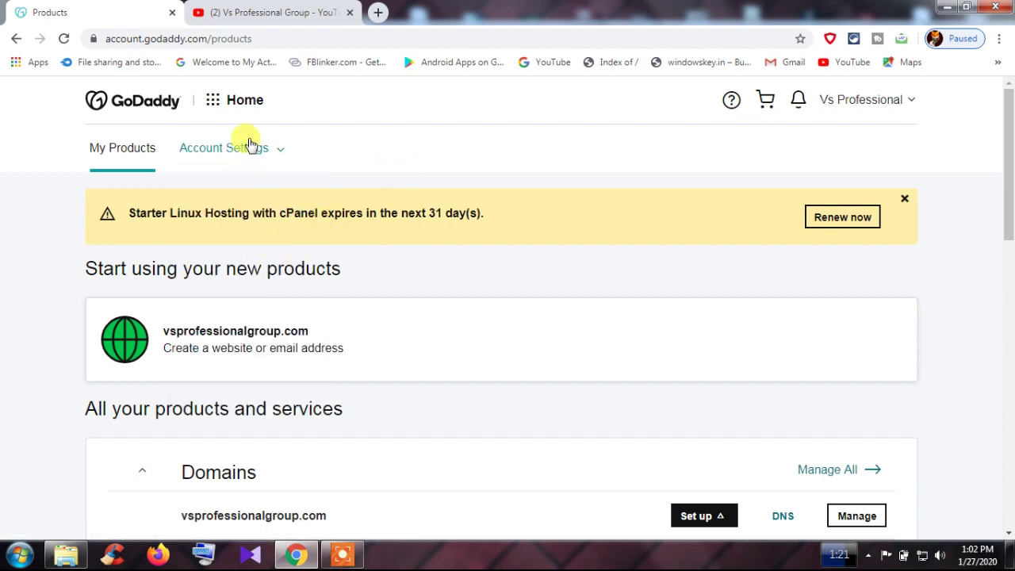
mouse_move(245, 141)
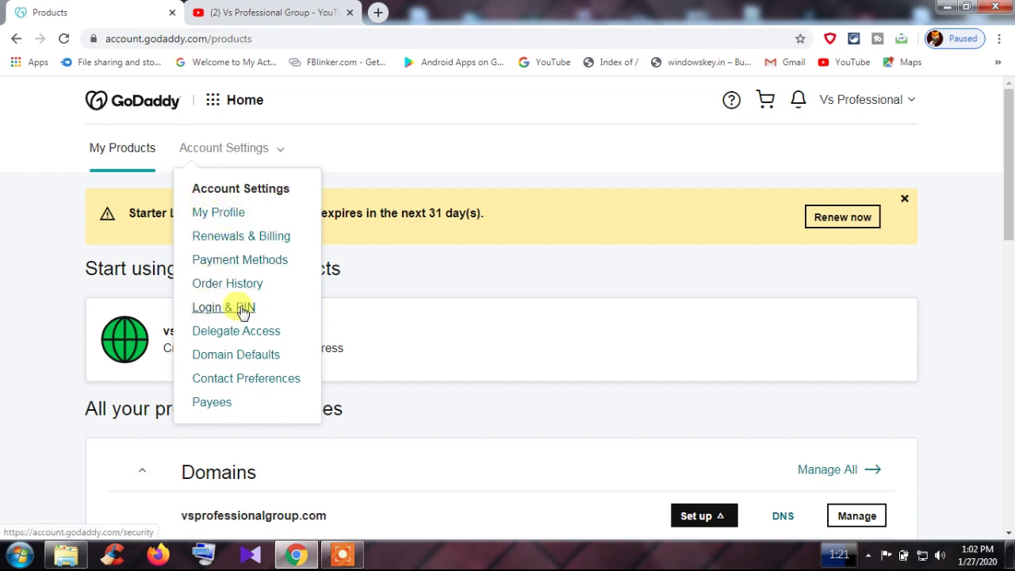
click(428, 162)
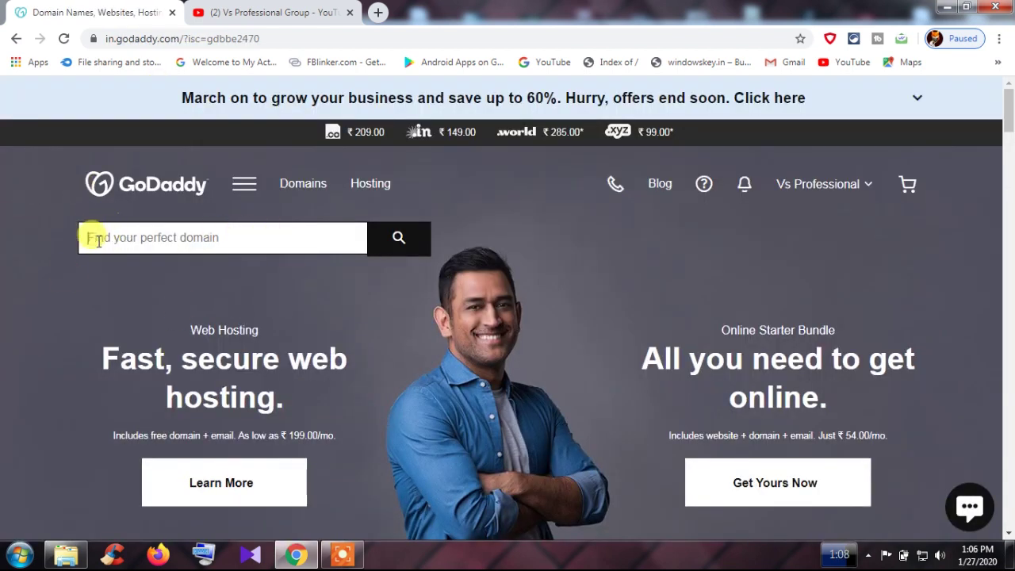
Paste the copied domain name vsprofessionalgroup.com into the home page's domain search.
click(156, 232)
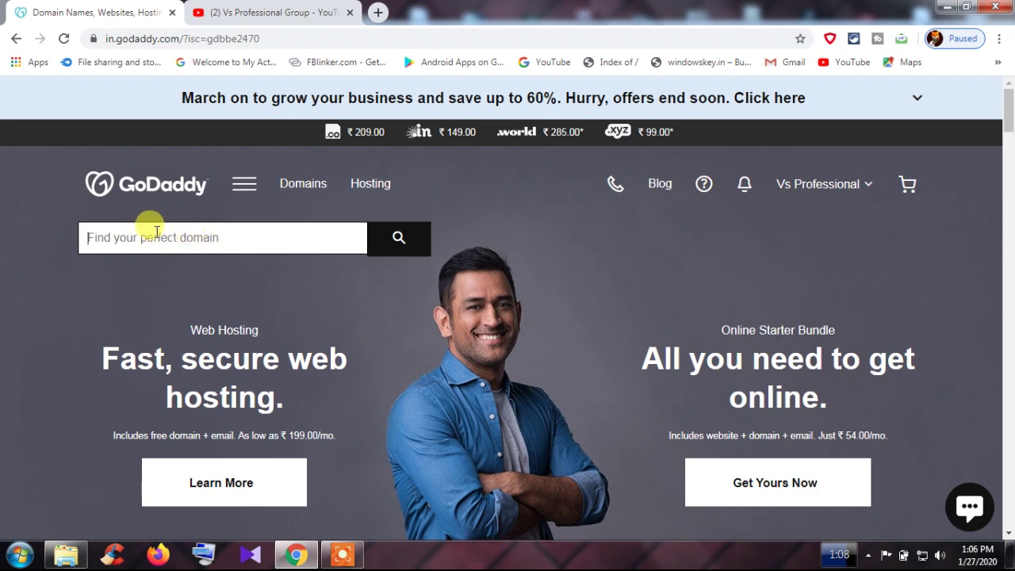
click(155, 231)
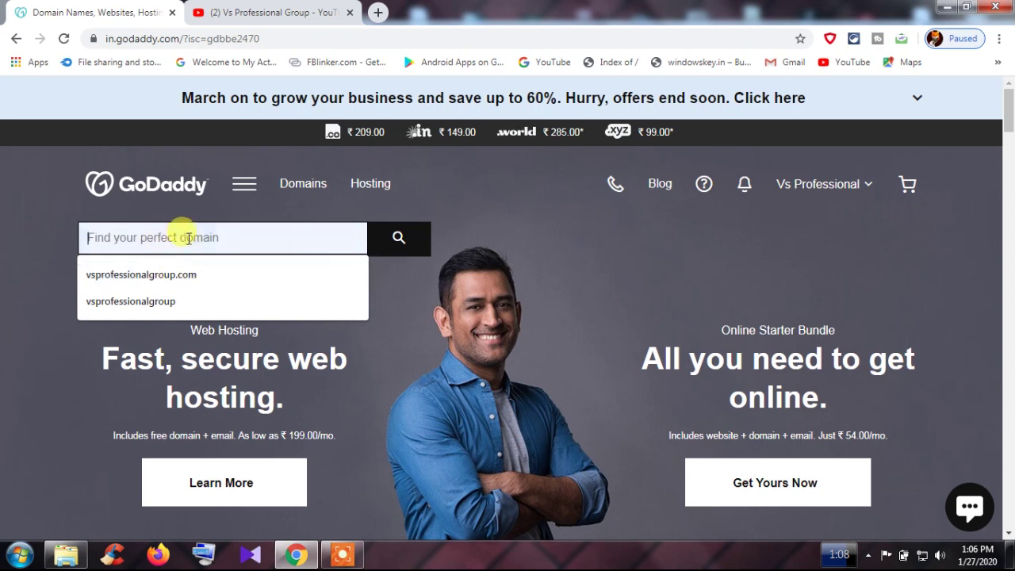
right_click(157, 233)
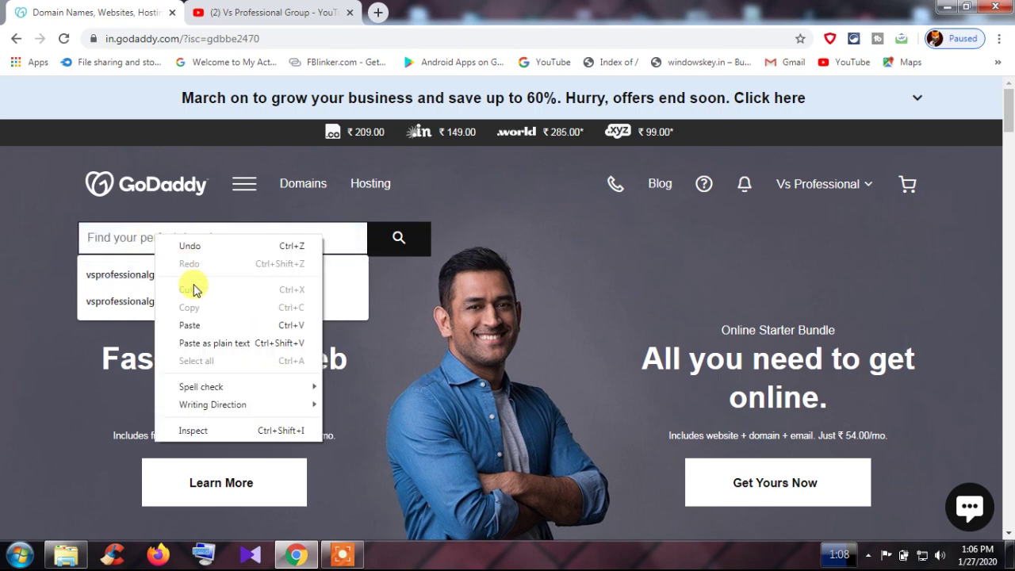
click(192, 328)
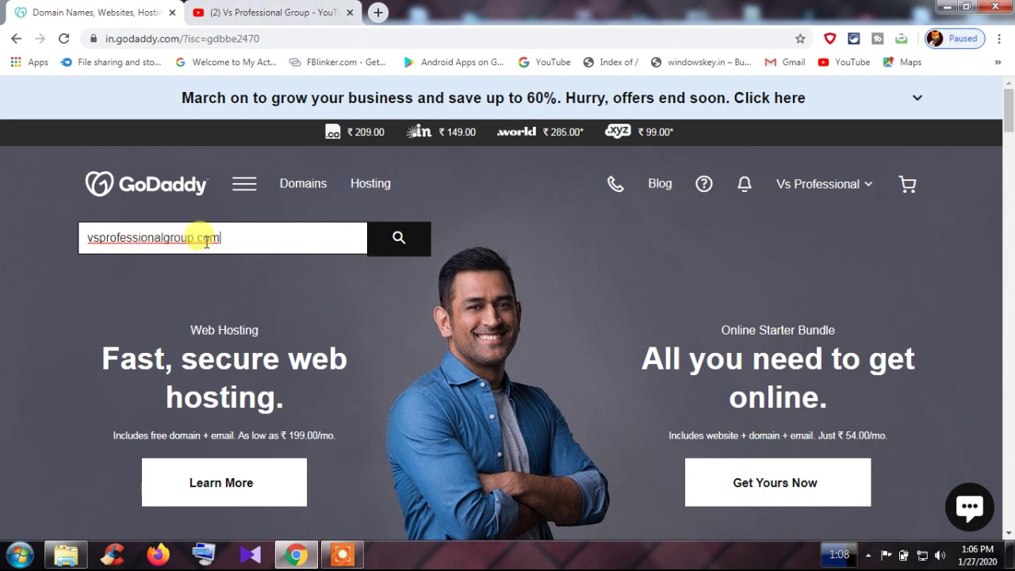
drag(194, 238, 87, 229)
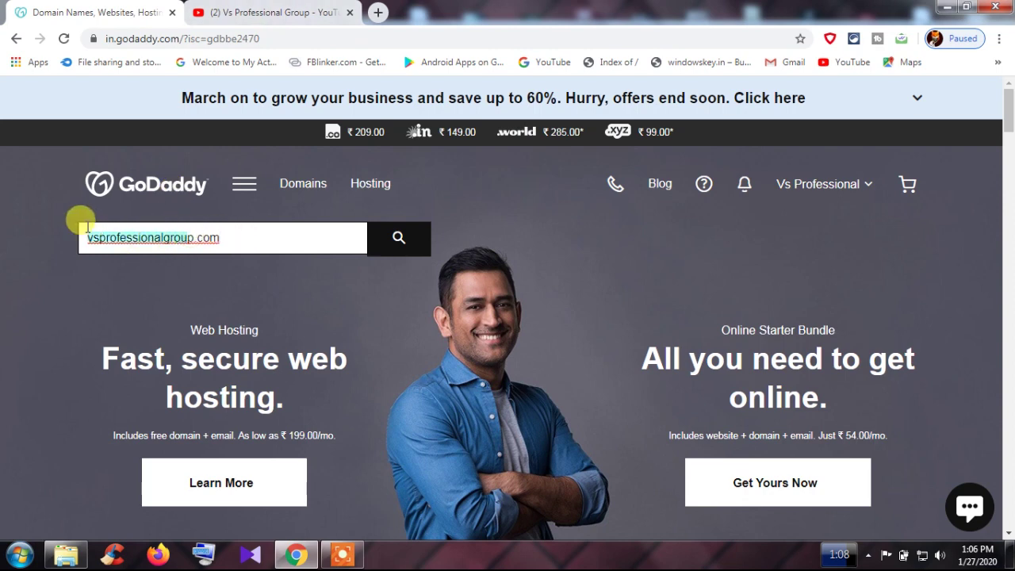
click(191, 238)
drag(192, 238, 67, 236)
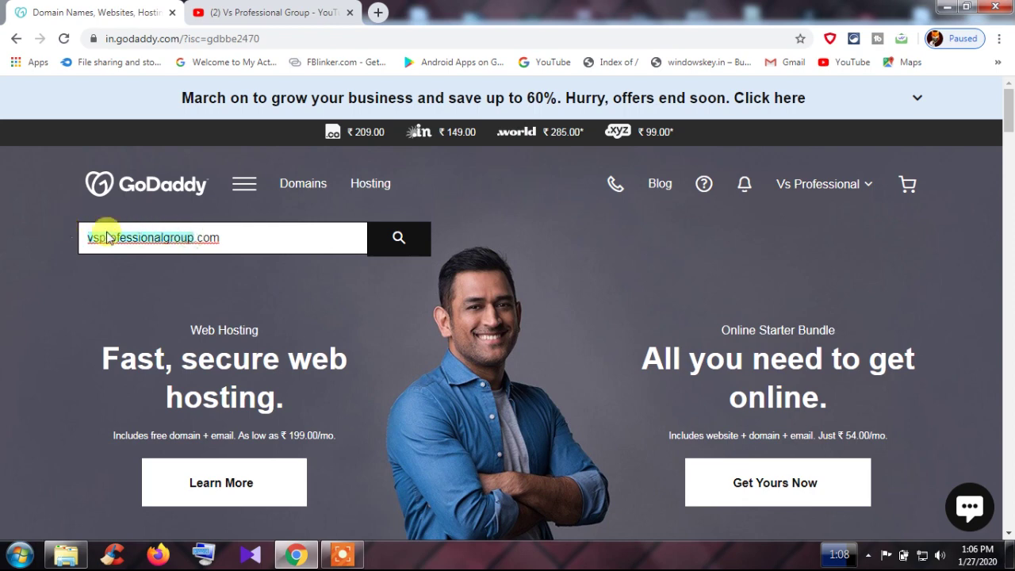
click(222, 238)
click(219, 237)
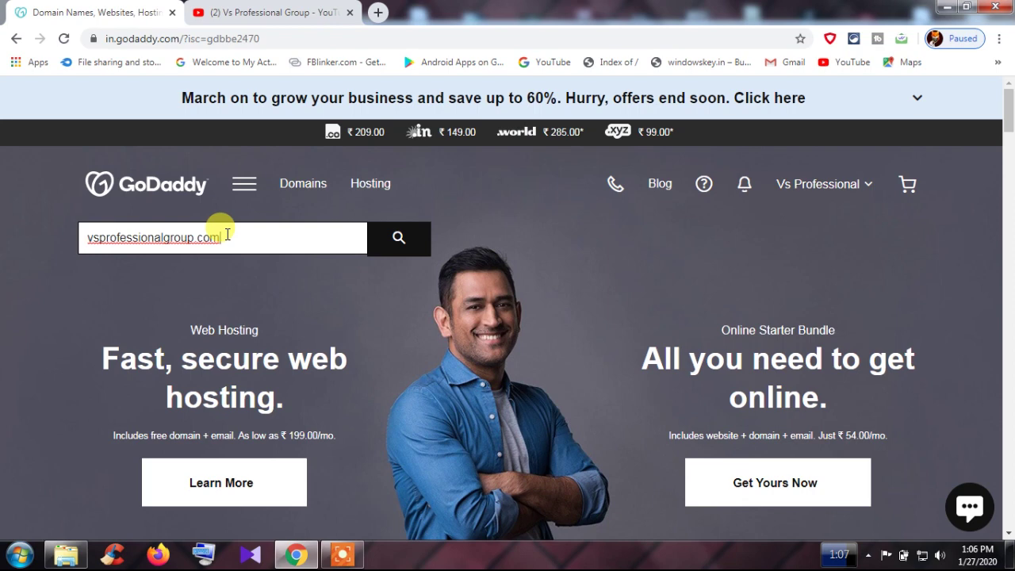
Change the domain name's ending from .com to .in and search for vsprofessionalgroup.in.
drag(222, 237, 201, 237)
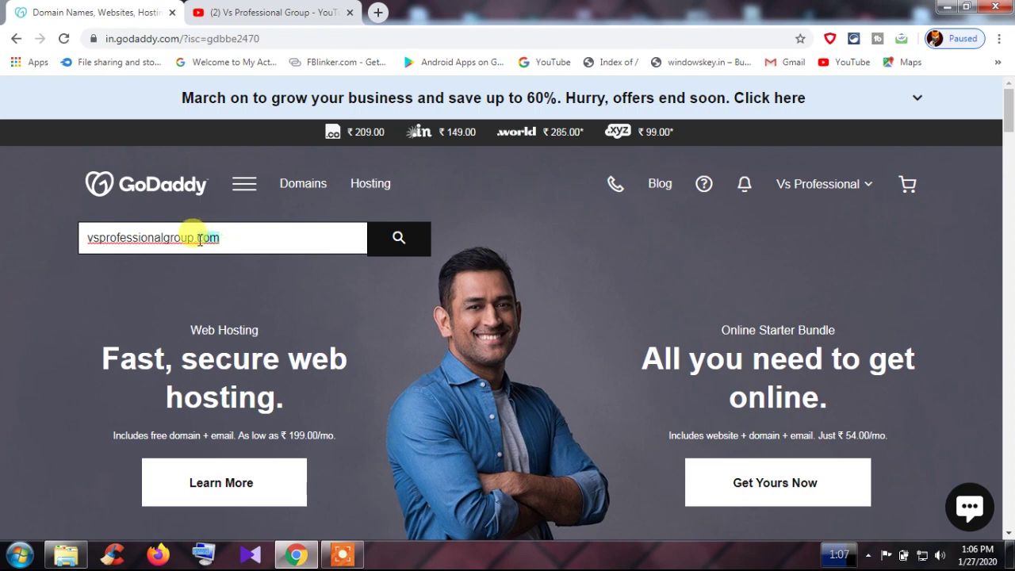
click(221, 238)
click(220, 237)
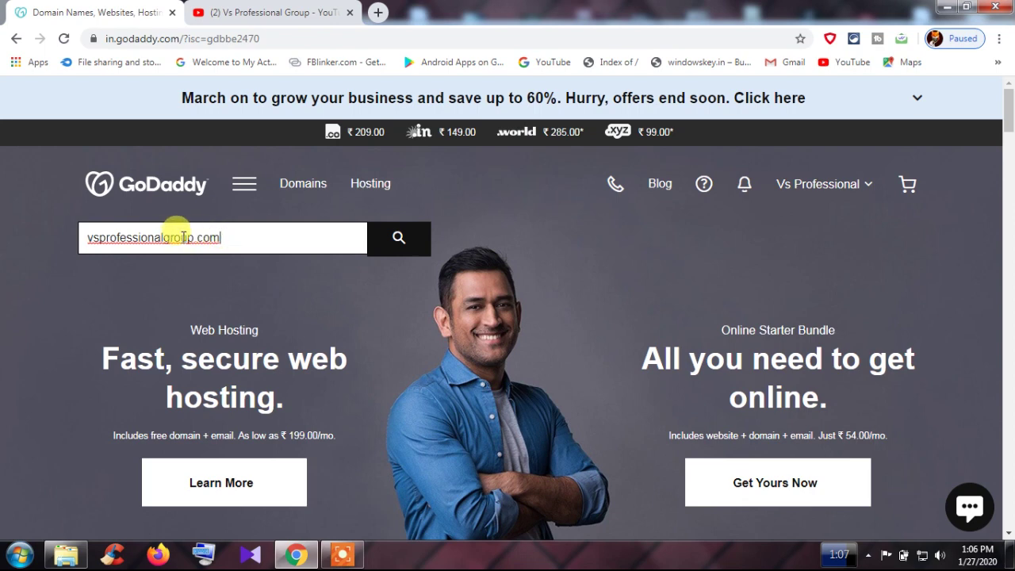
drag(220, 236, 200, 235)
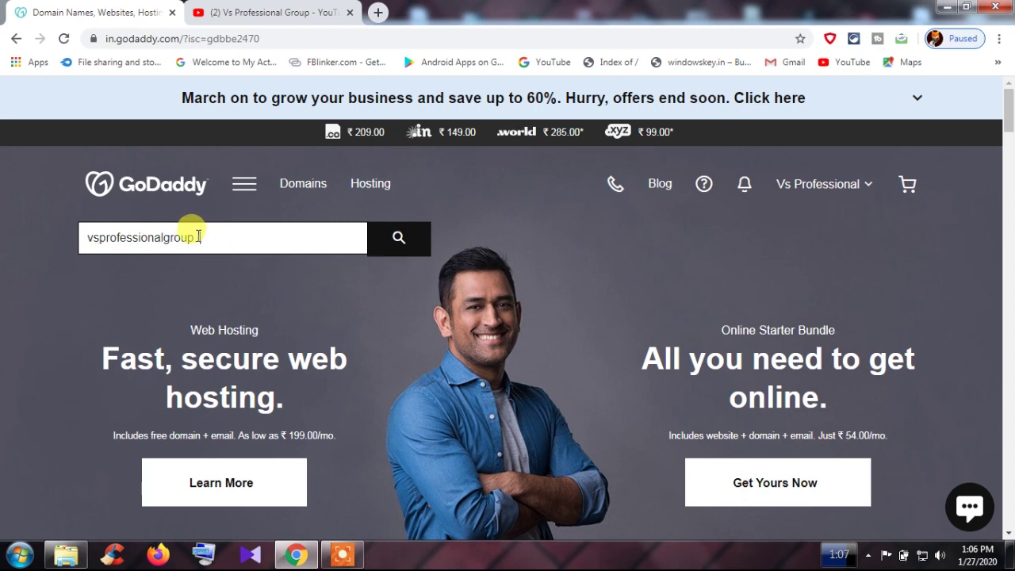
text(in)
click(382, 241)
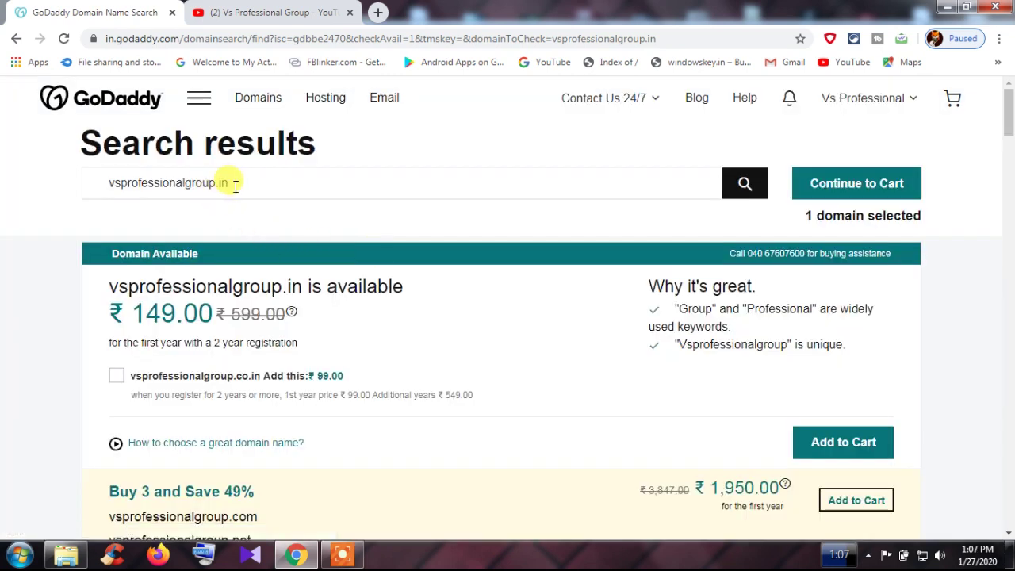
Replace the ending with .com in the results page's search and check the availability of vsprofessionalgroup.com.
click(216, 182)
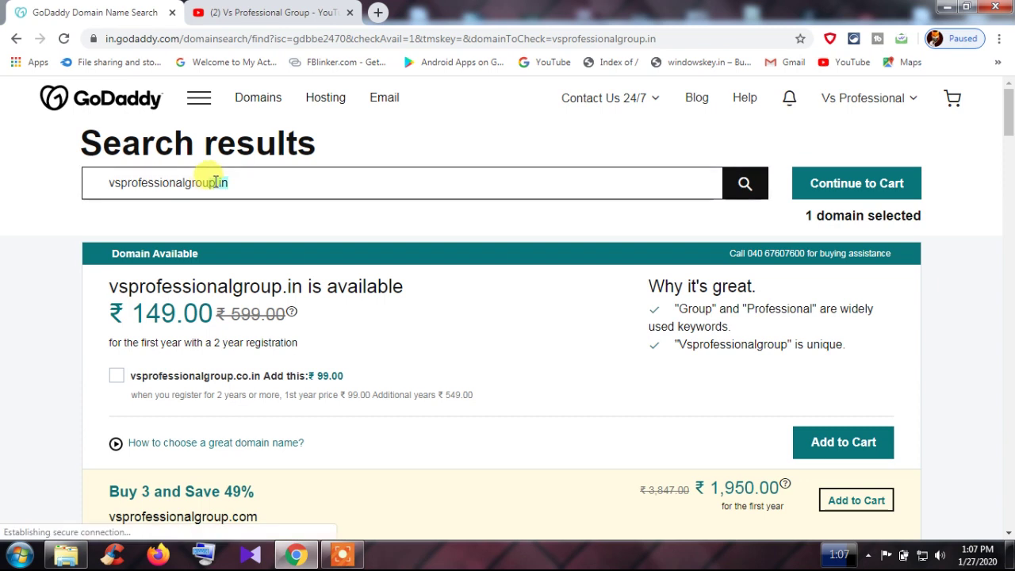
click(230, 181)
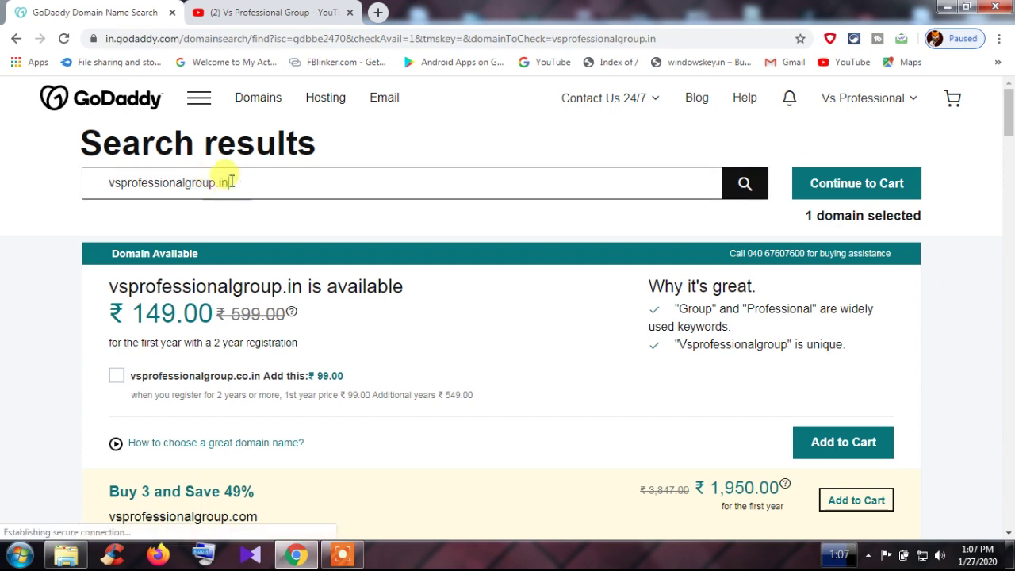
double_click(223, 183)
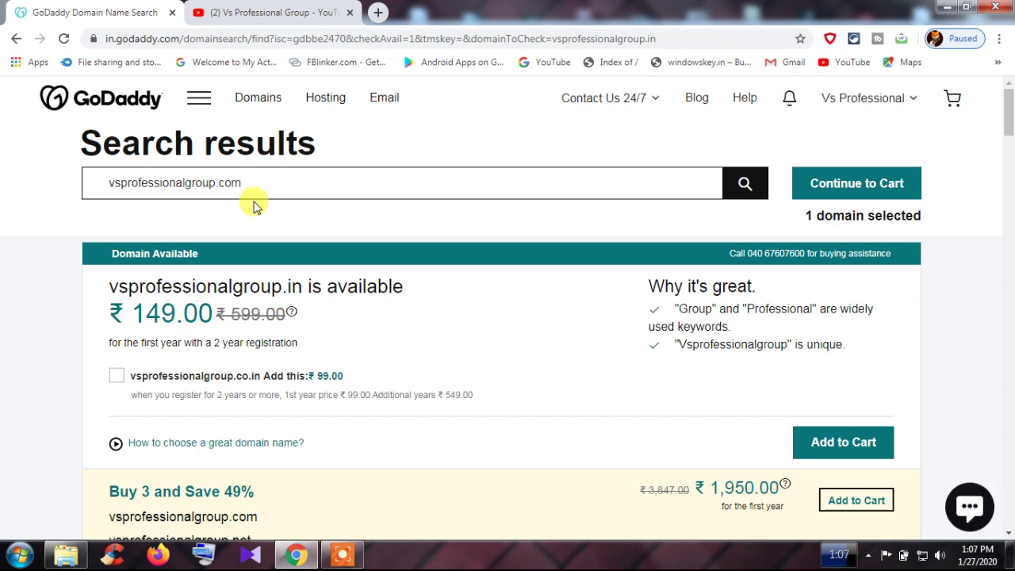
click(744, 184)
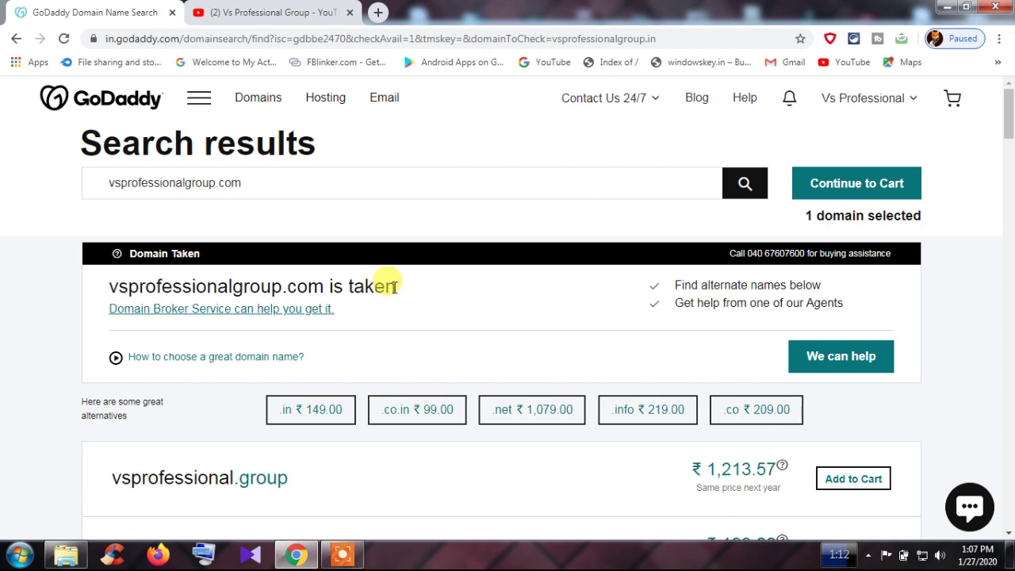
Change the searched name's ending back to .in and run the search for vsprofessionalgroup.in again.
drag(324, 287, 111, 286)
click(242, 183)
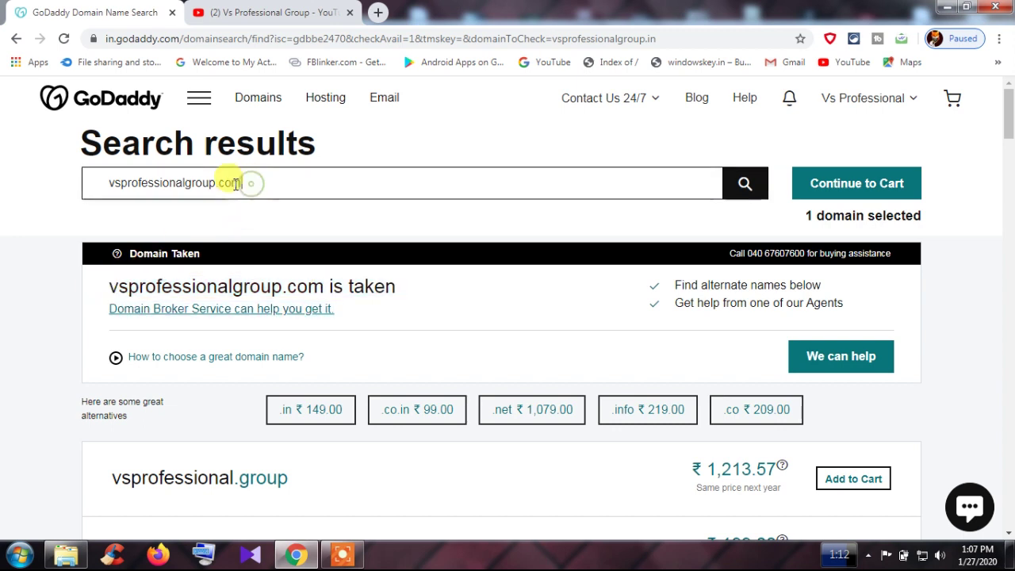
drag(241, 183, 218, 184)
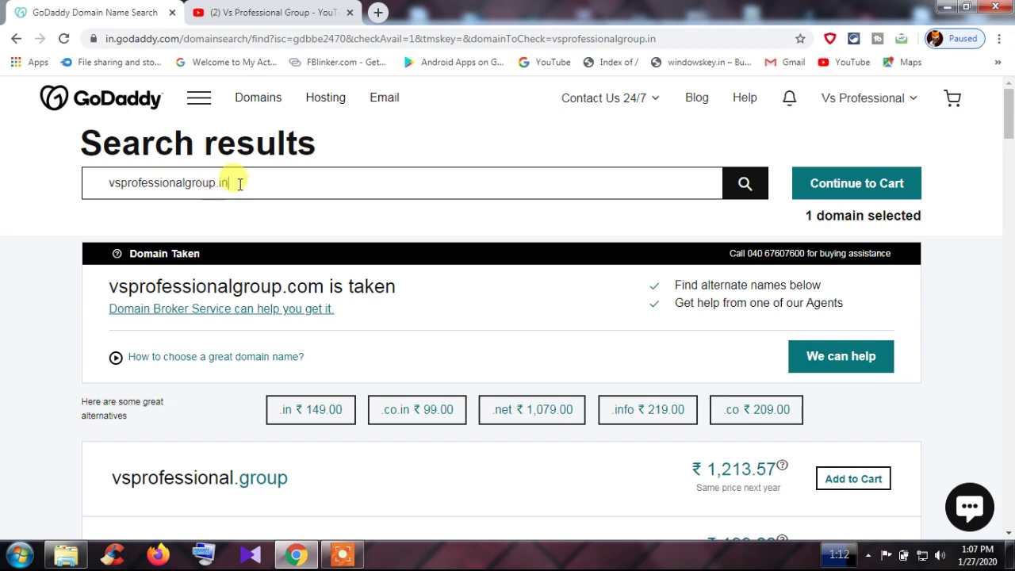
click(744, 185)
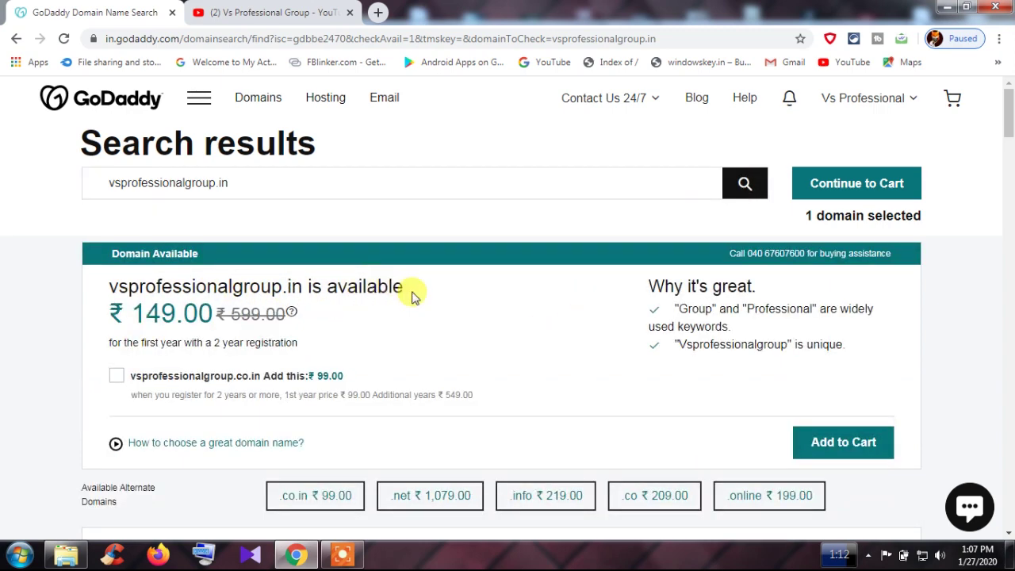
Check the availability result for vsprofessionalgroup.in and add that domain to the cart.
drag(323, 285, 403, 285)
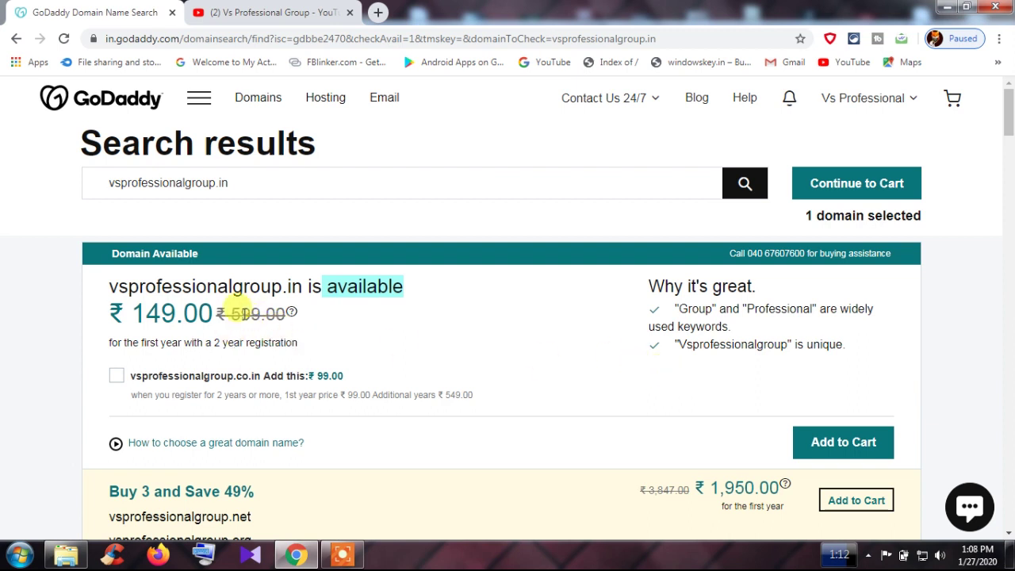
click(114, 291)
drag(111, 286, 406, 288)
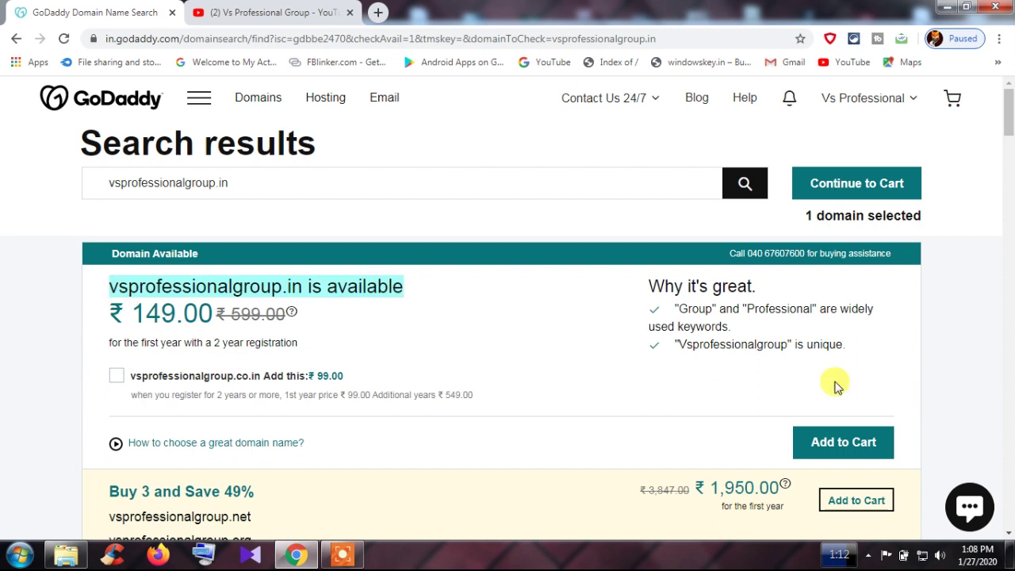
click(830, 448)
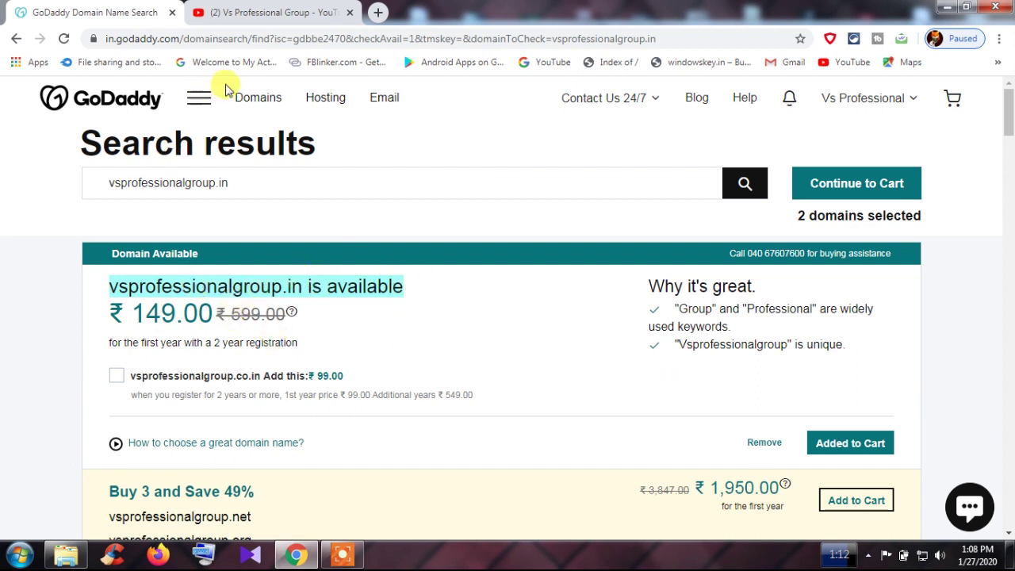
Open the web hosting plans and compare the Starter, Economy, Deluxe and Ultimate offers and their prices.
click(325, 100)
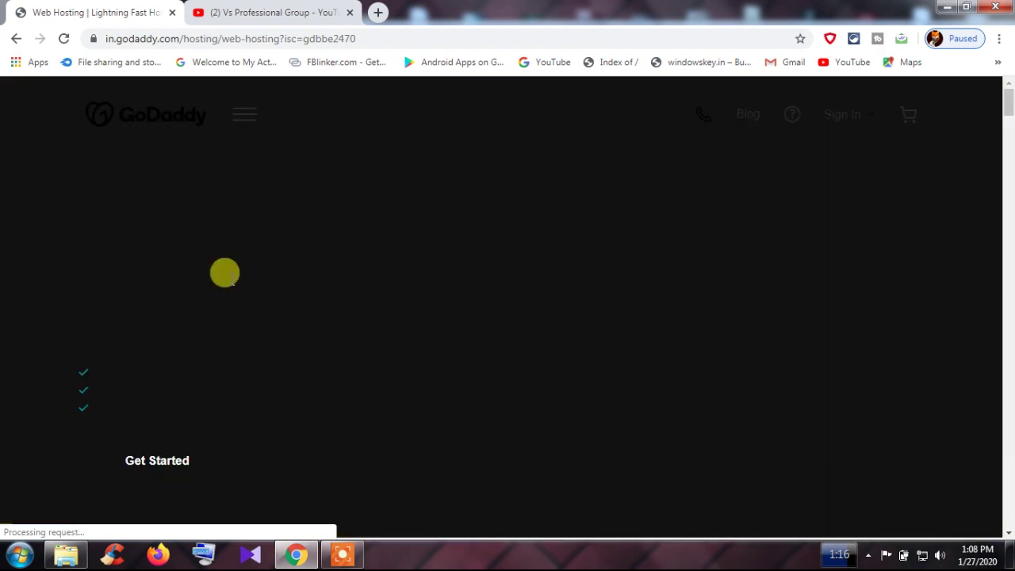
scroll(325, 293, down, 4)
scroll(336, 308, down, 3)
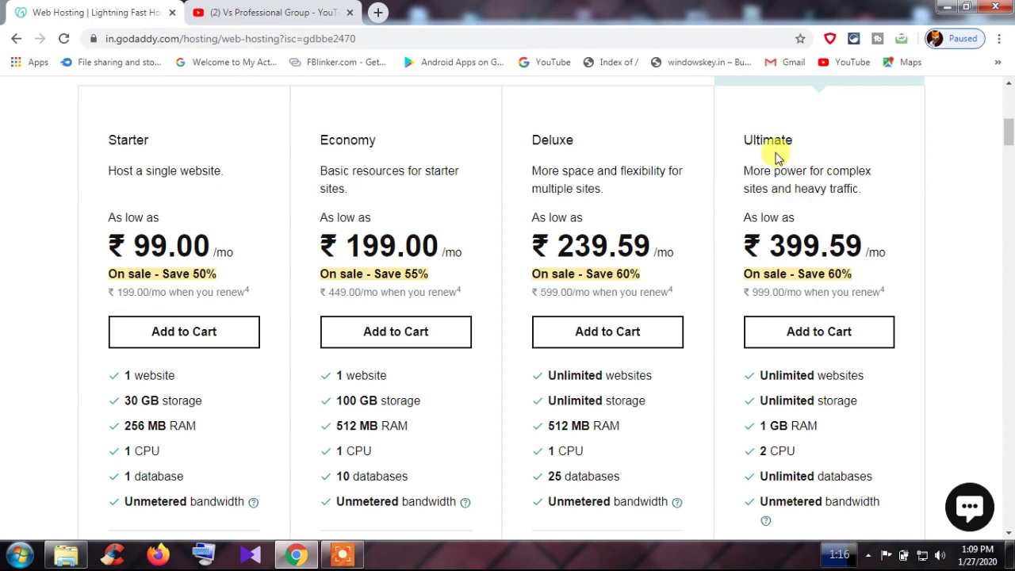
drag(745, 138, 796, 143)
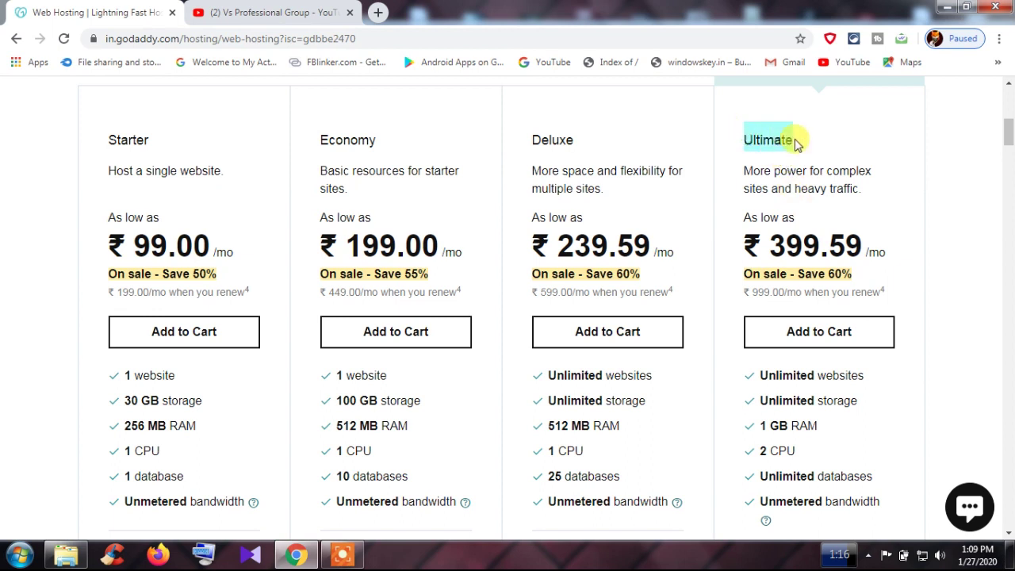
click(759, 141)
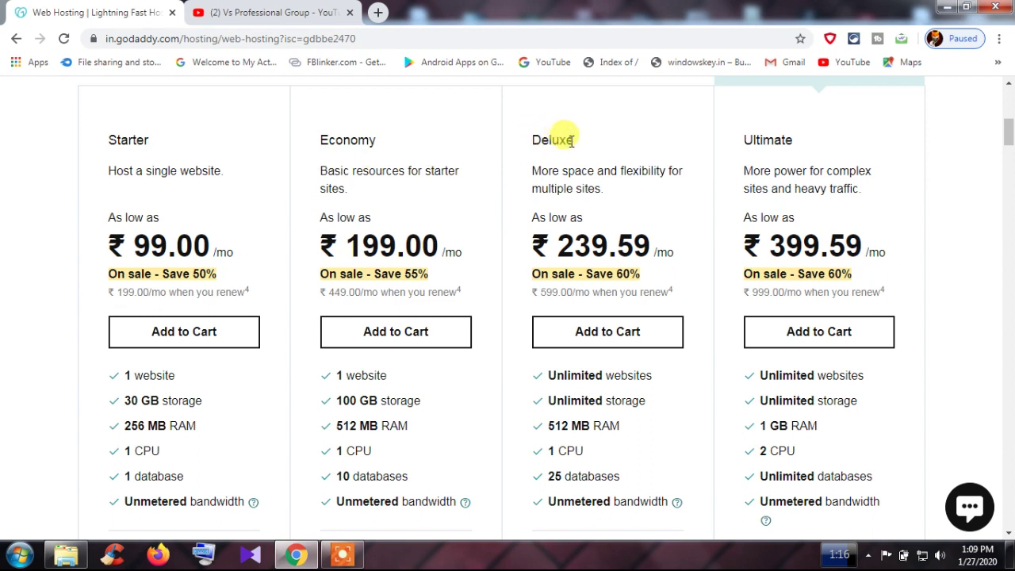
drag(595, 137, 528, 140)
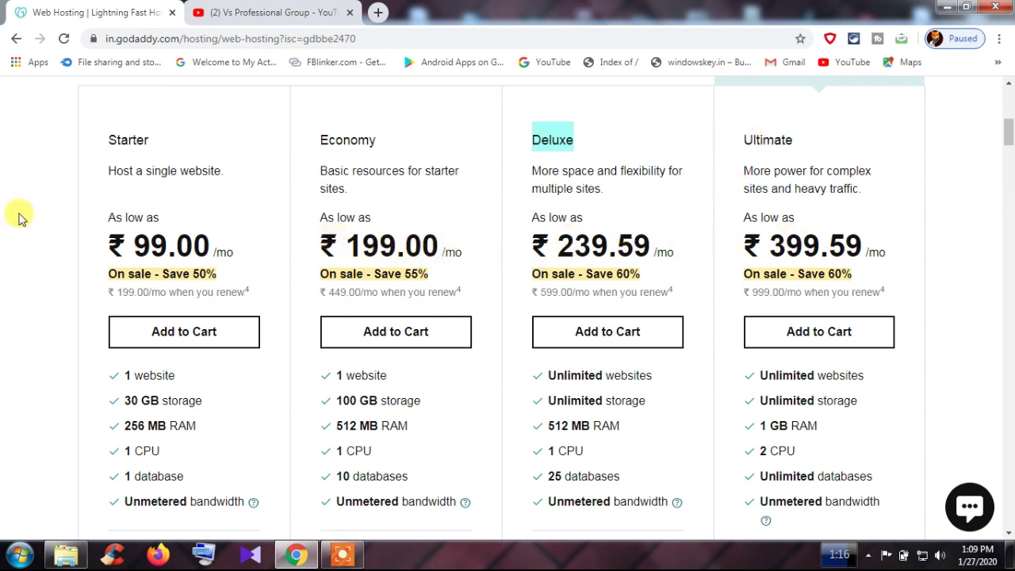
scroll(206, 222, down, 2)
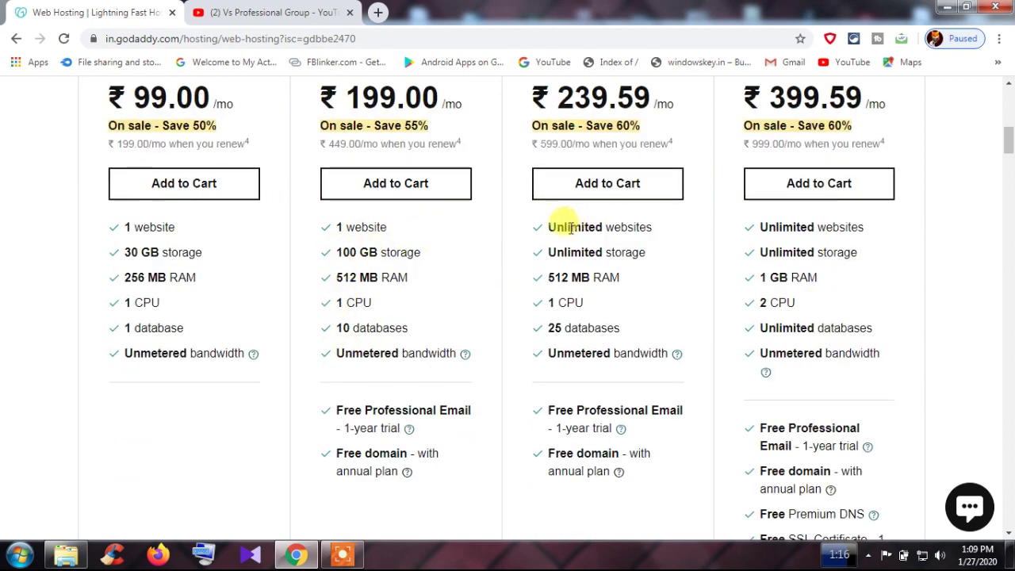
scroll(563, 246, up, 1)
scroll(553, 174, up, 2)
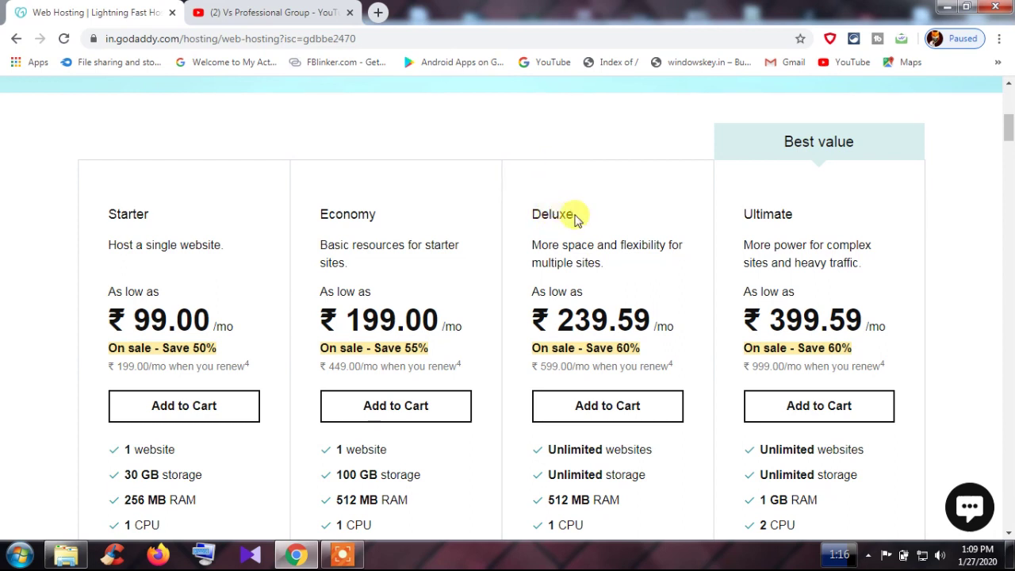
drag(571, 213, 521, 220)
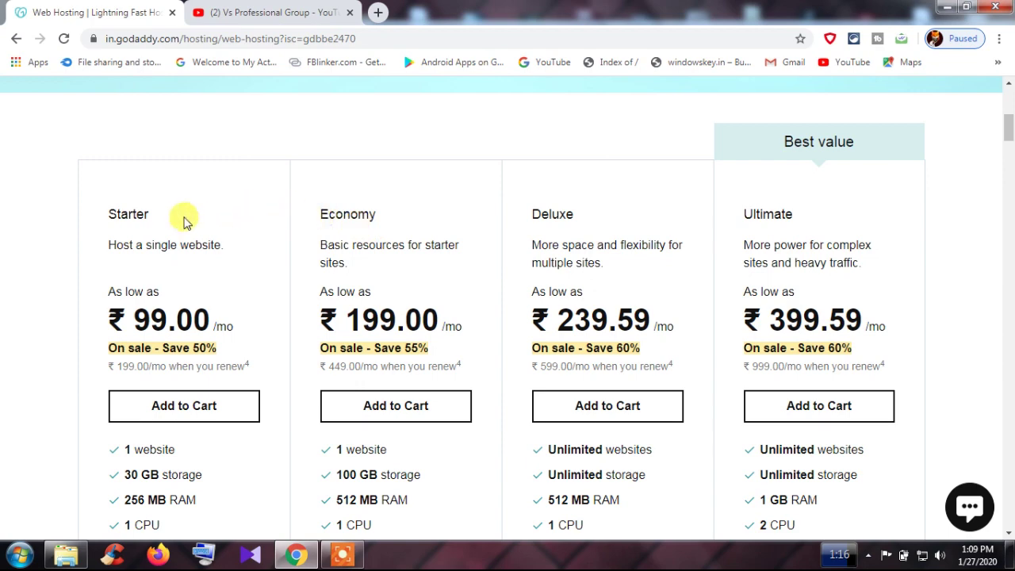
scroll(119, 175, down, 1)
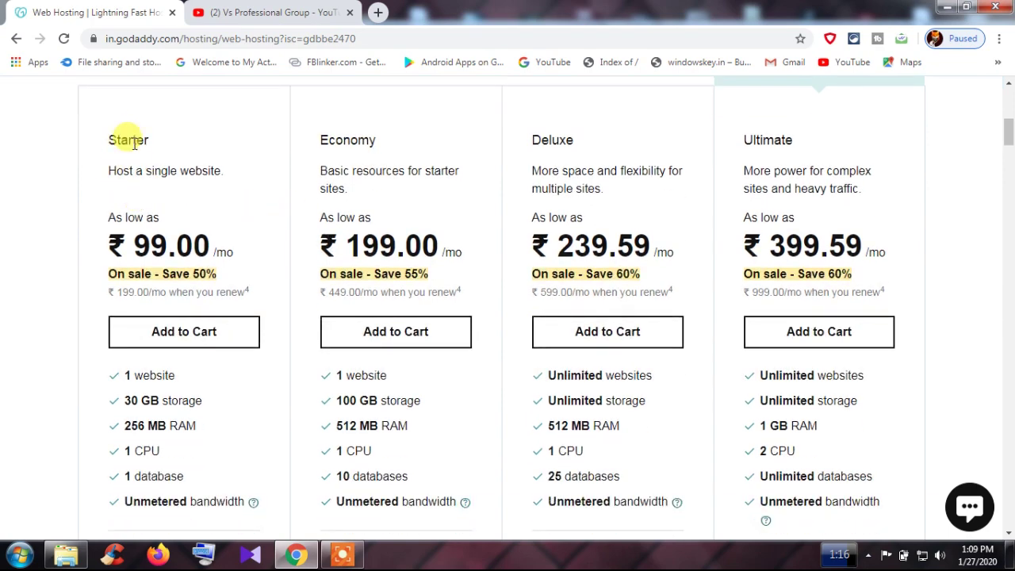
drag(153, 140, 109, 135)
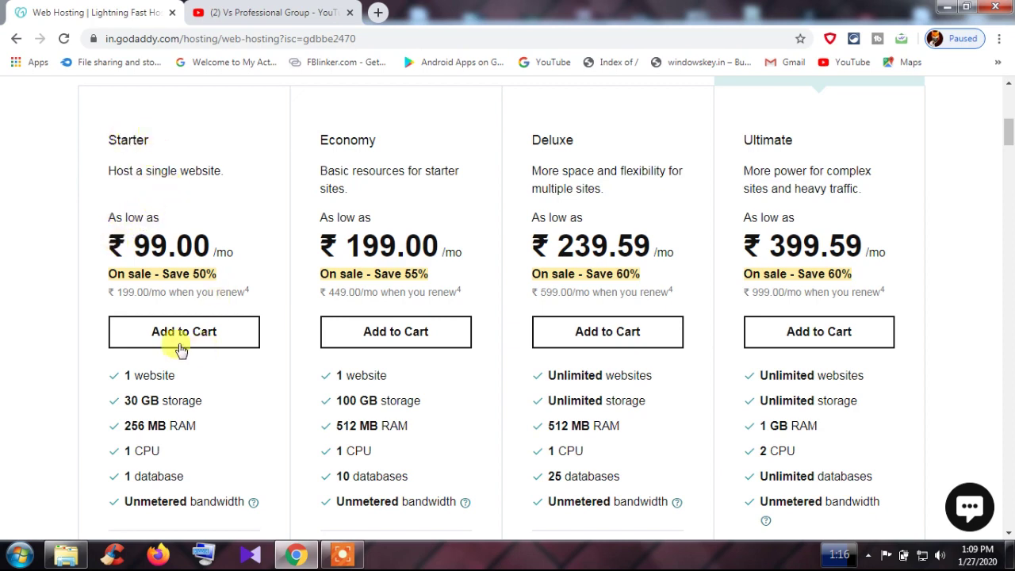
Review the Starter plan's website, storage, RAM, CPU and database allowances and the extras included in the other plans.
scroll(154, 356, down, 1)
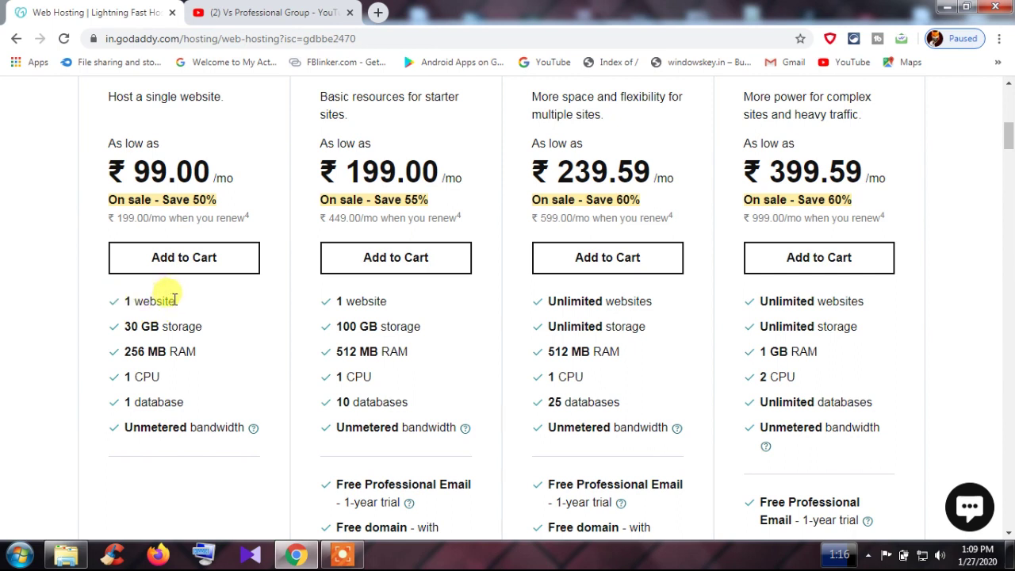
drag(175, 298, 109, 301)
drag(202, 327, 125, 333)
drag(197, 352, 125, 350)
click(167, 378)
drag(160, 378, 132, 376)
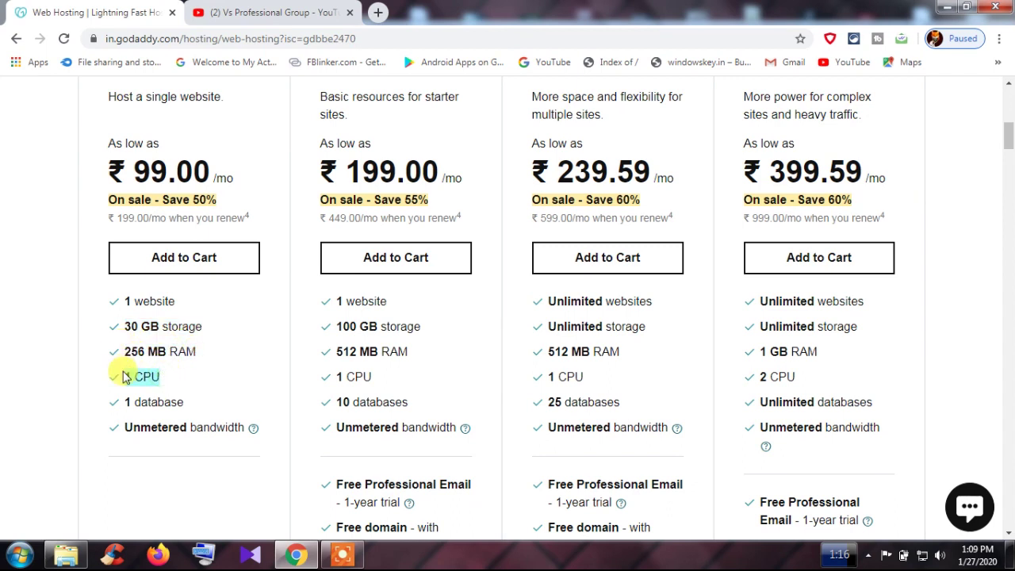
drag(184, 404, 117, 410)
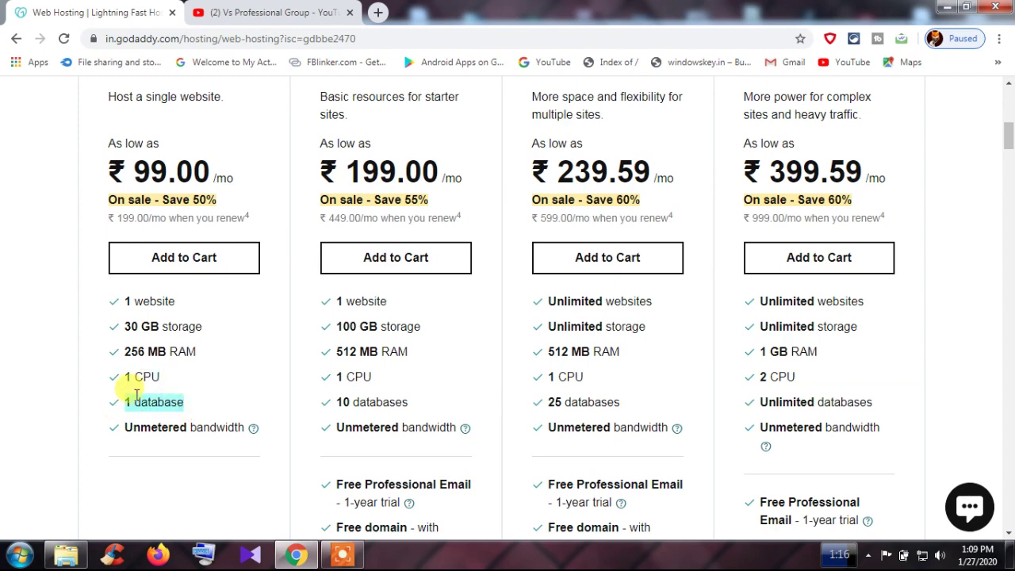
scroll(163, 376, up, 2)
scroll(166, 368, down, 3)
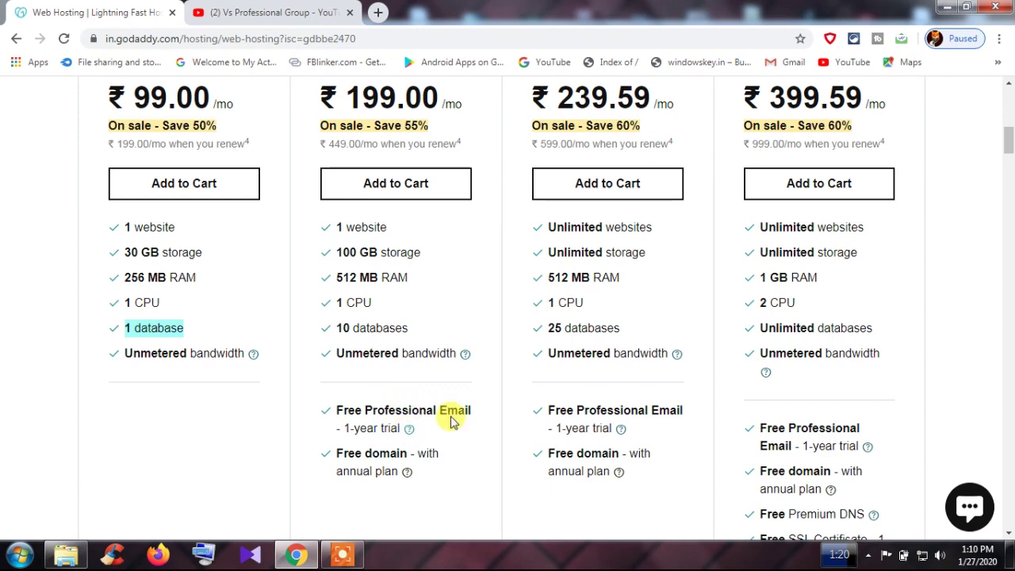
scroll(424, 412, down, 1)
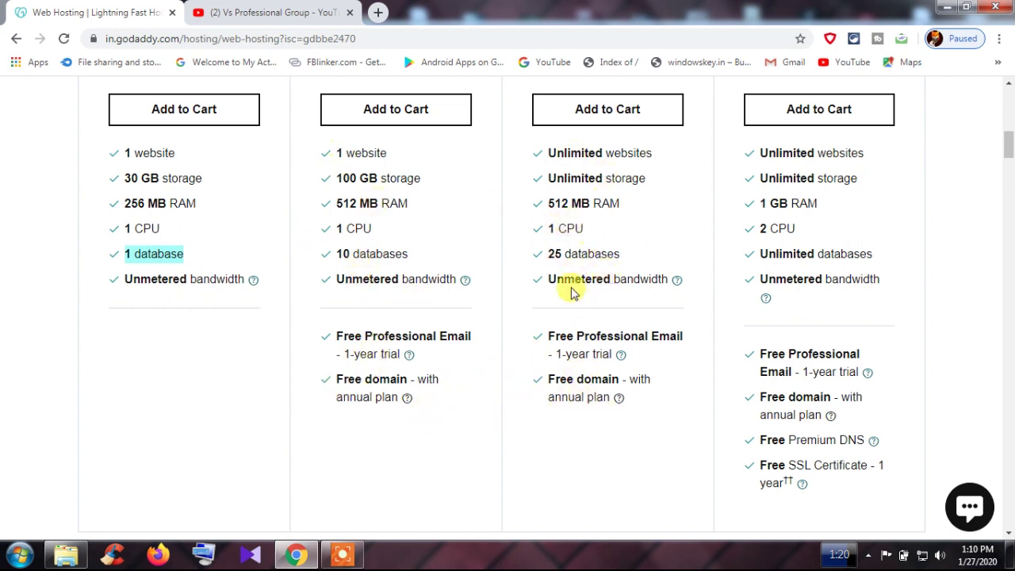
scroll(153, 136, up, 3)
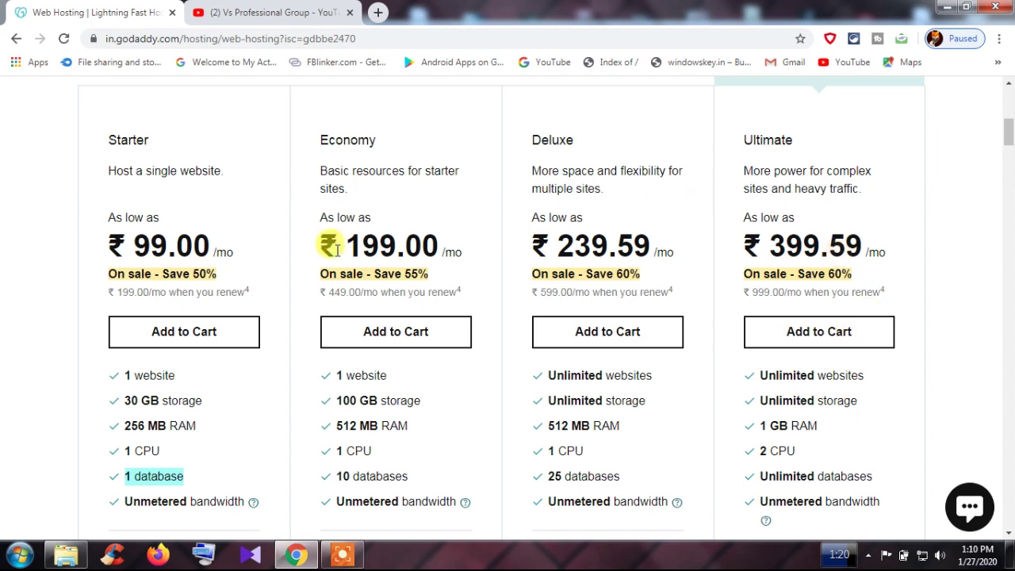
Add the Starter hosting plan to the cart and set its term length to 1 month.
click(176, 336)
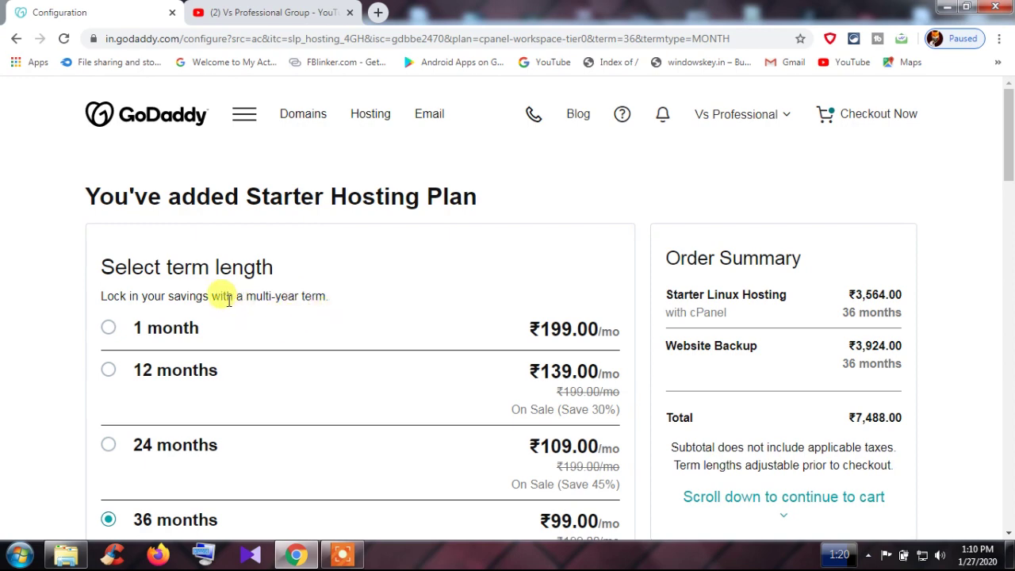
scroll(140, 288, down, 2)
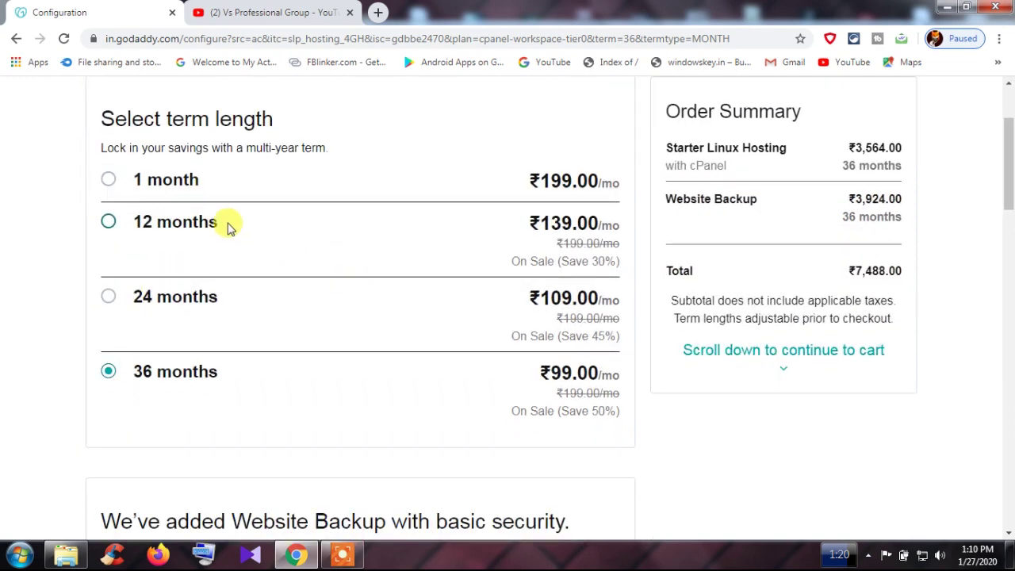
scroll(238, 220, up, 2)
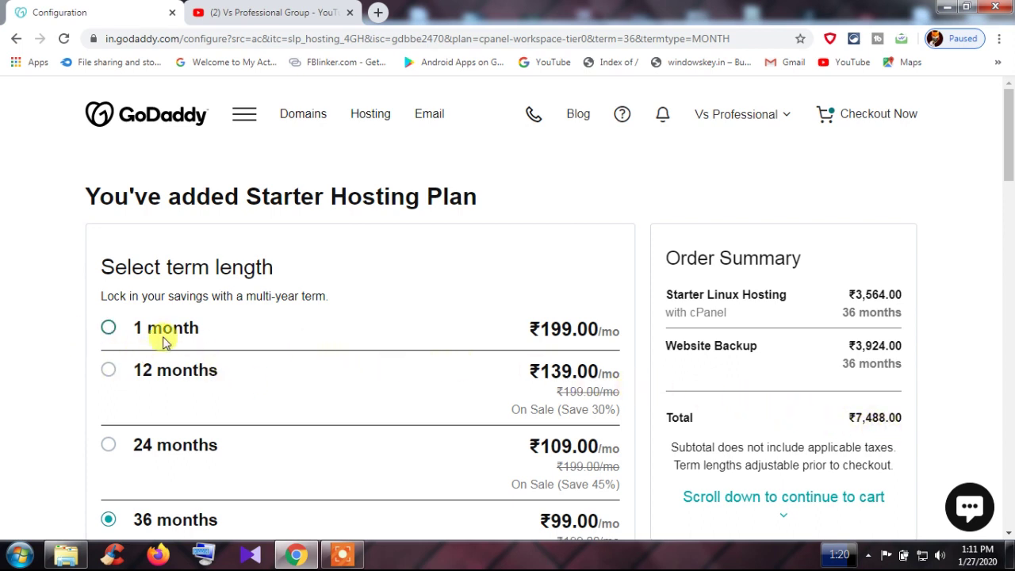
click(111, 326)
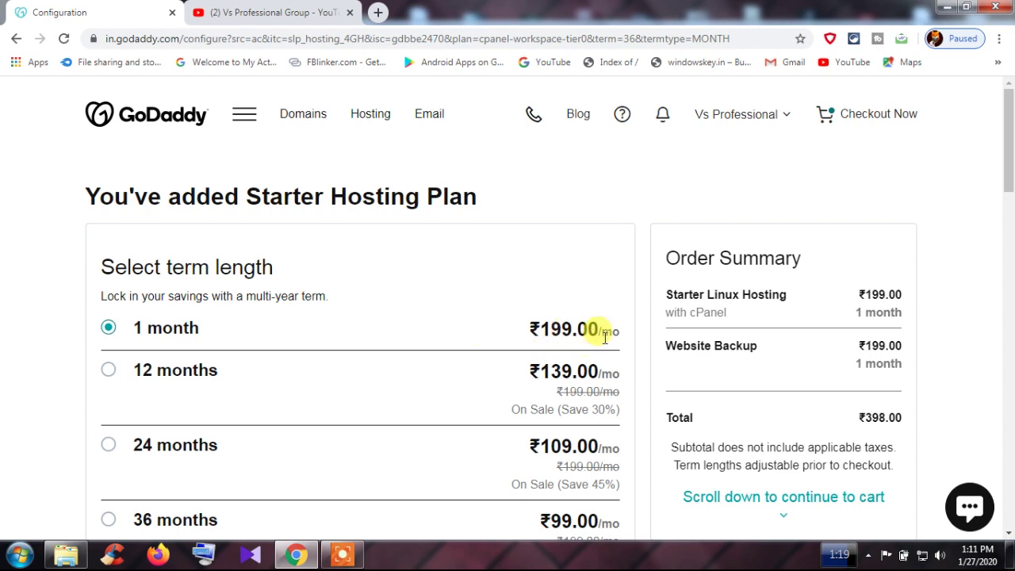
scroll(604, 337, down, 5)
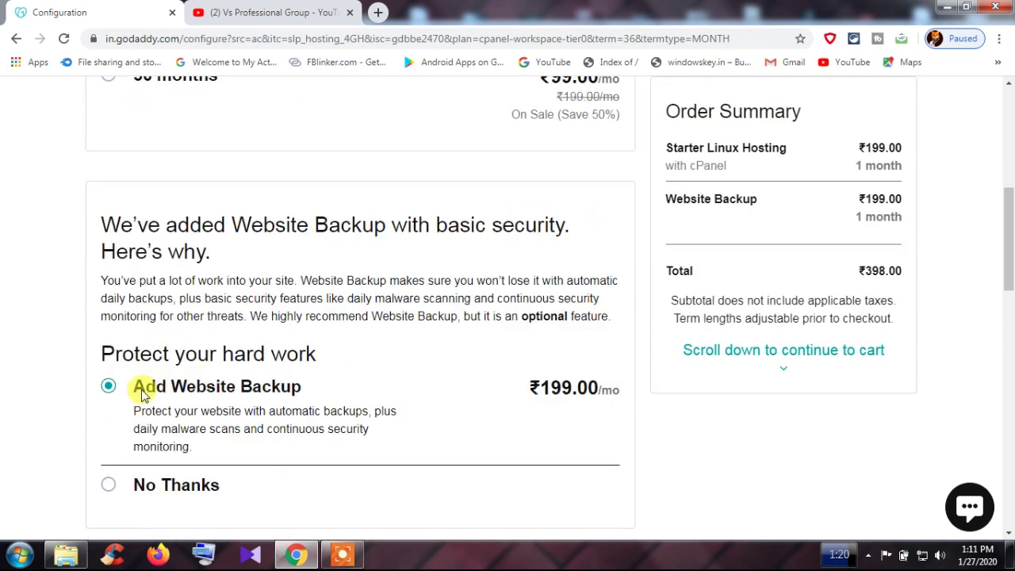
Decline the Website Backup add-on, leave the SSL certificate unselected, and continue with the Starter Linux Hosting order to checkout.
scroll(141, 394, down, 1)
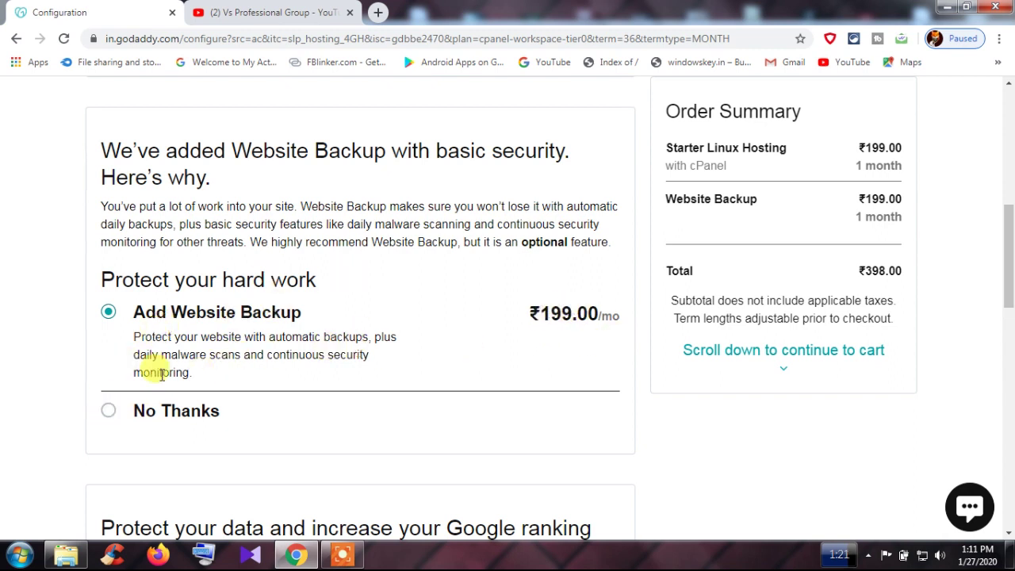
click(108, 410)
scroll(198, 412, down, 4)
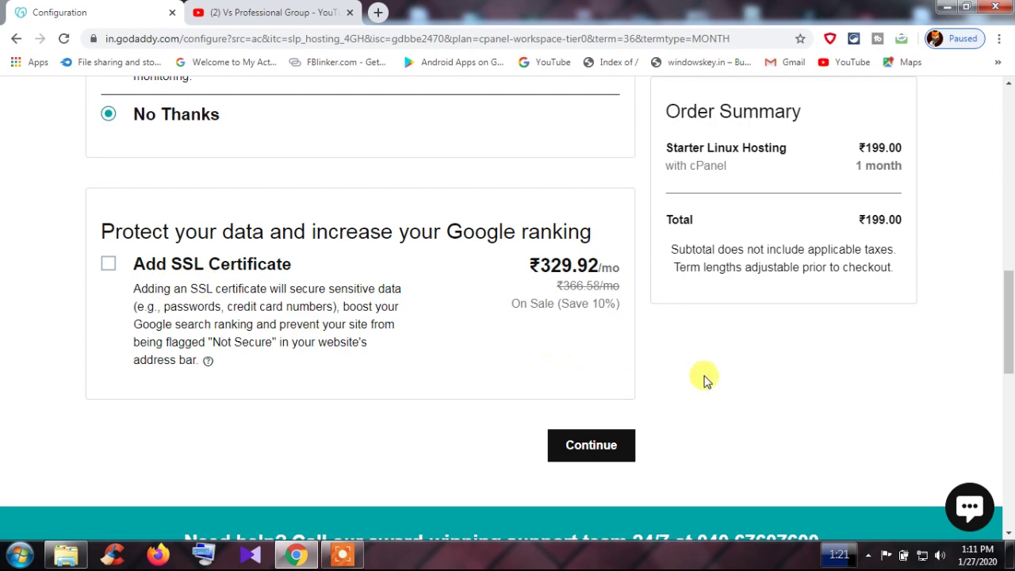
scroll(703, 392, up, 6)
scroll(614, 408, down, 6)
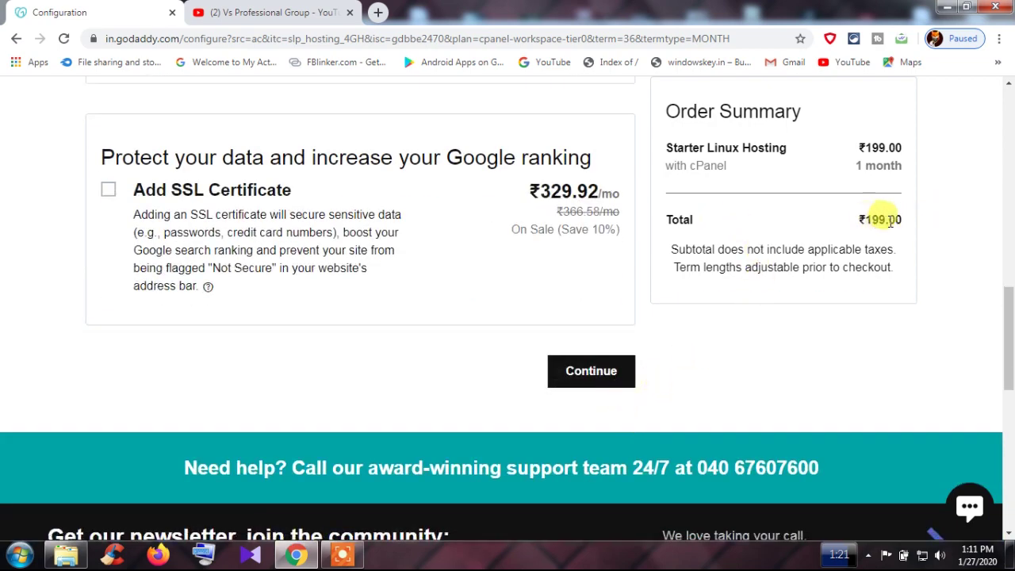
drag(902, 219, 861, 220)
click(577, 380)
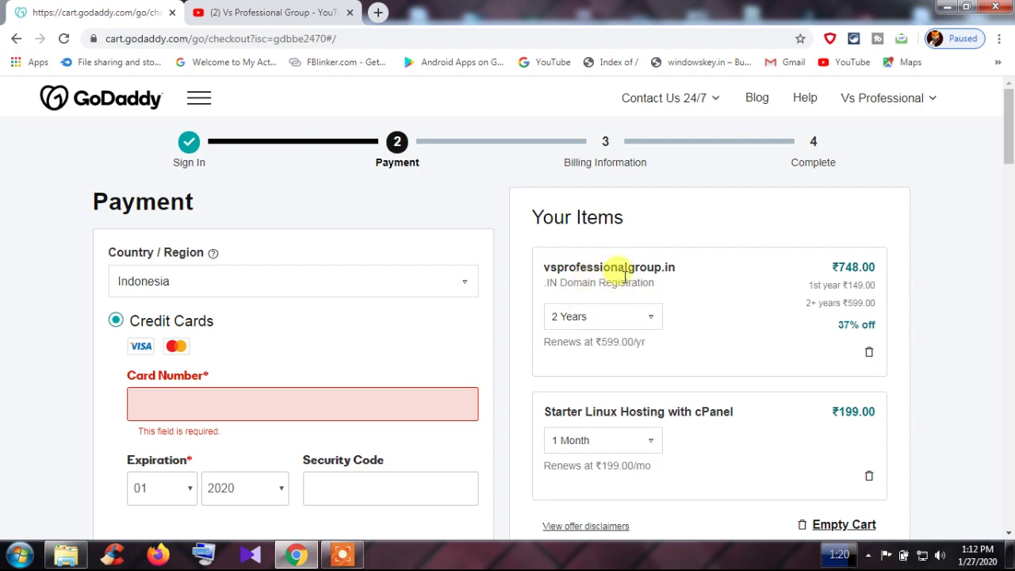
Set the payment country or region to India.
scroll(654, 356, down, 2)
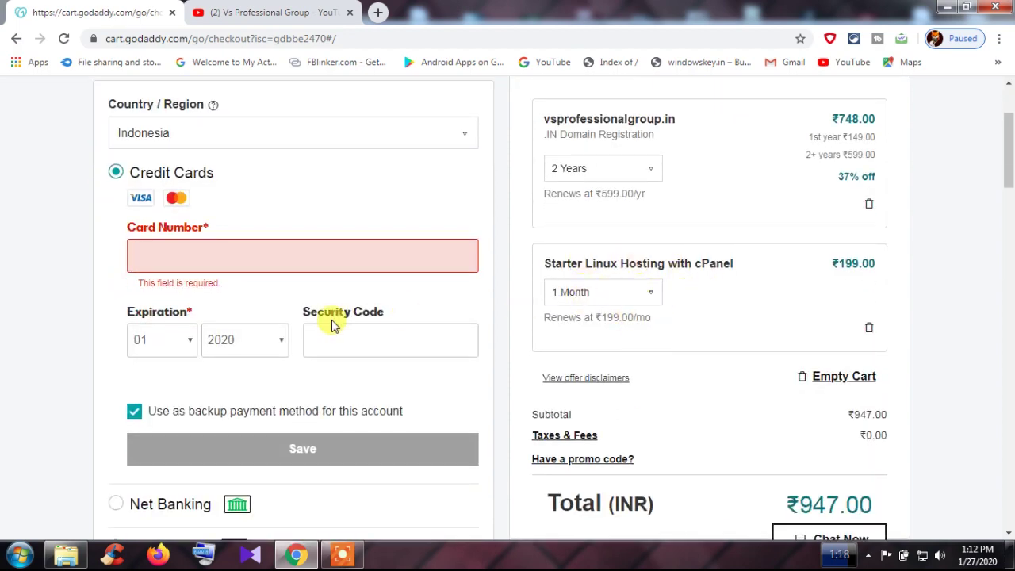
scroll(333, 323, up, 2)
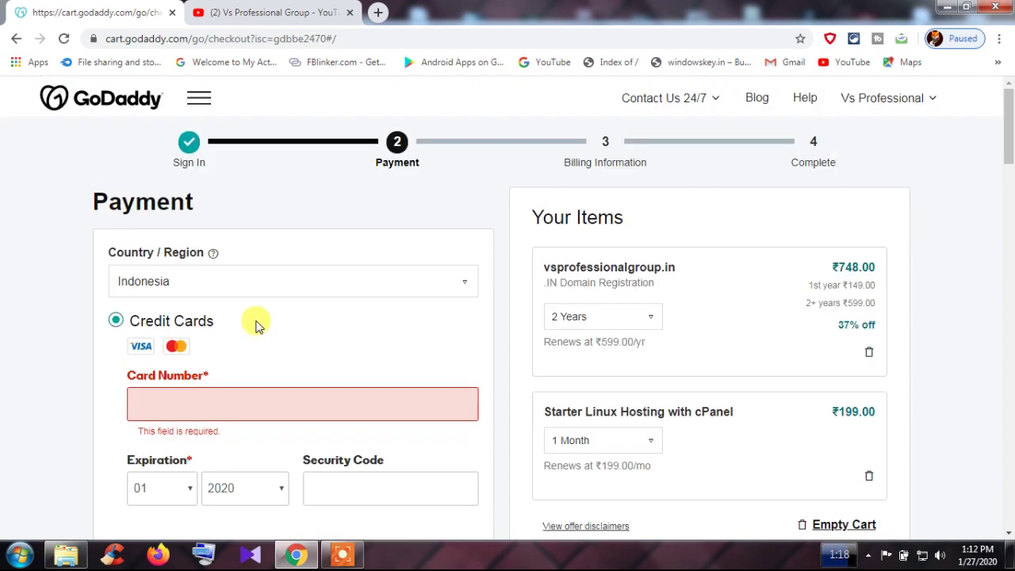
click(148, 280)
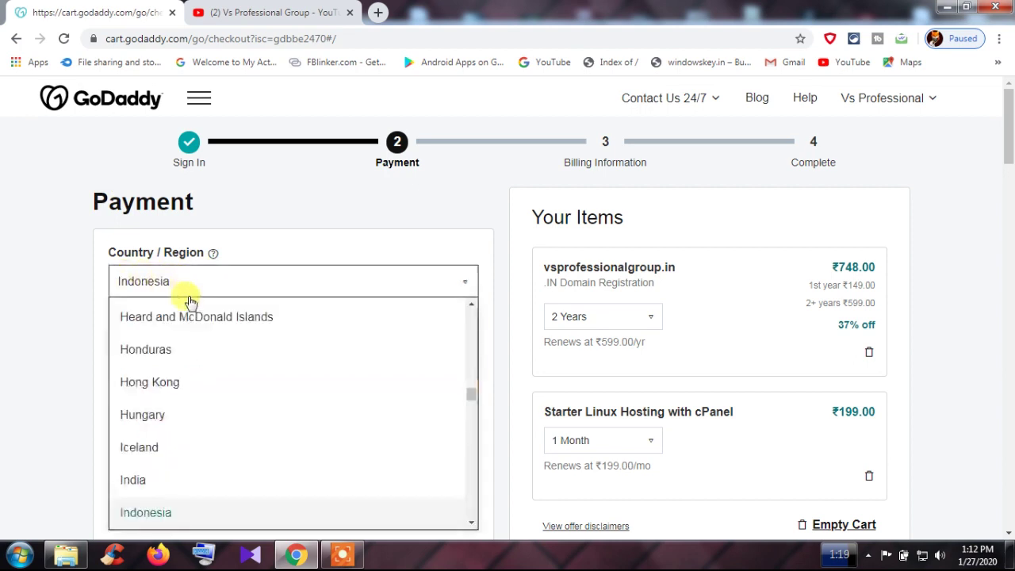
click(134, 479)
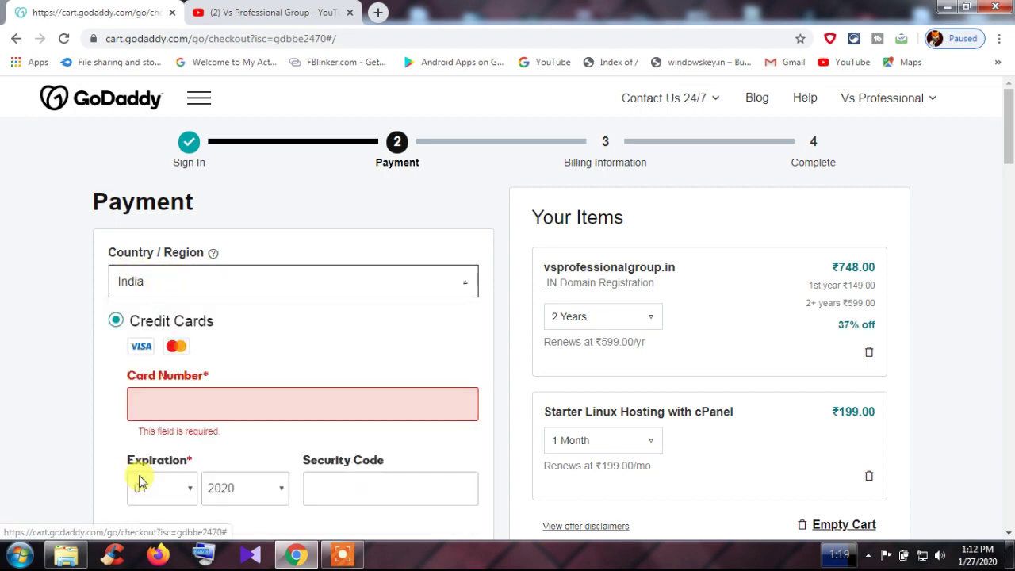
Compare the available payment methods and choose Debit Cards for the purchase.
scroll(167, 345, down, 1)
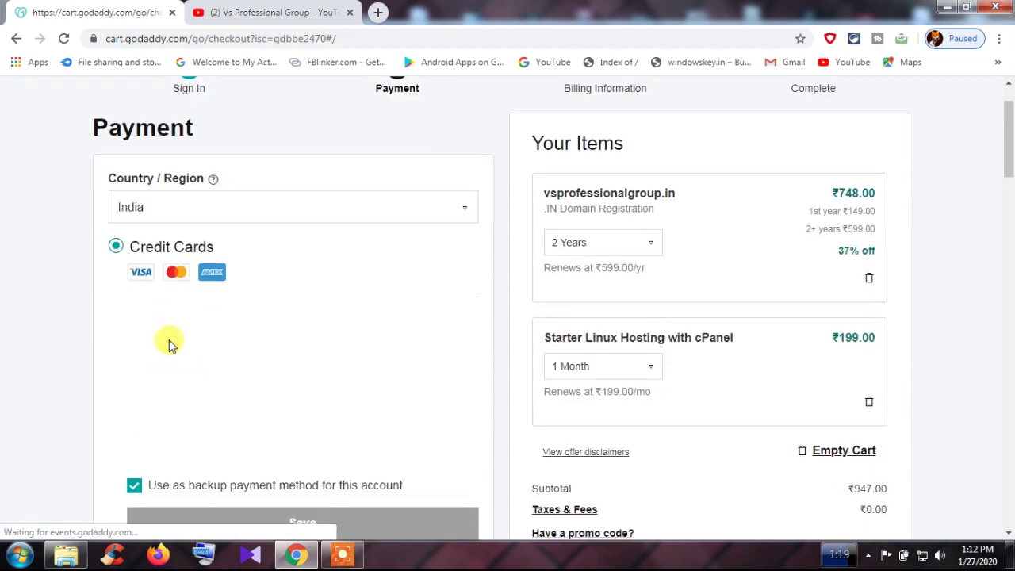
click(115, 247)
scroll(187, 349, down, 2)
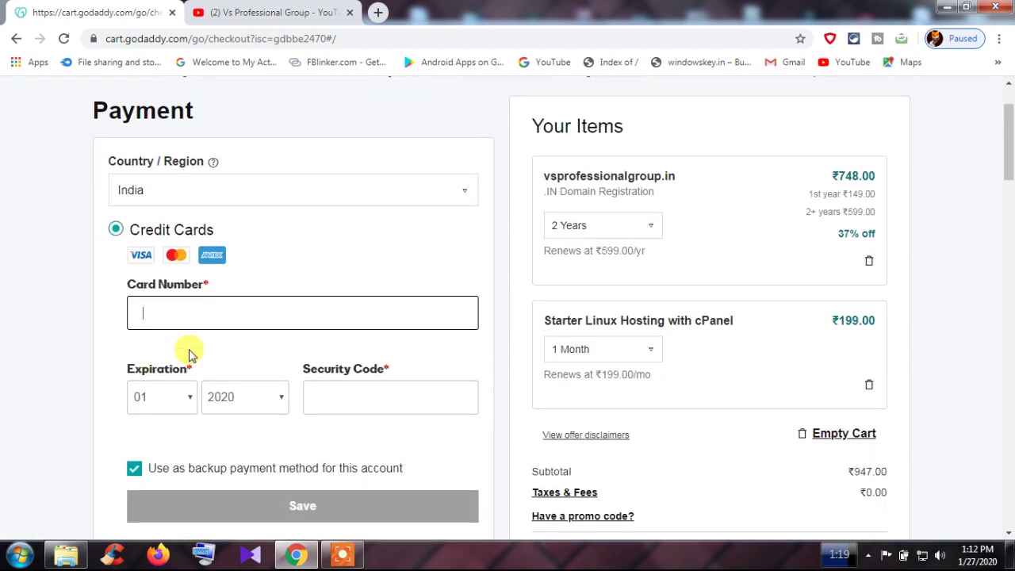
scroll(190, 420, down, 2)
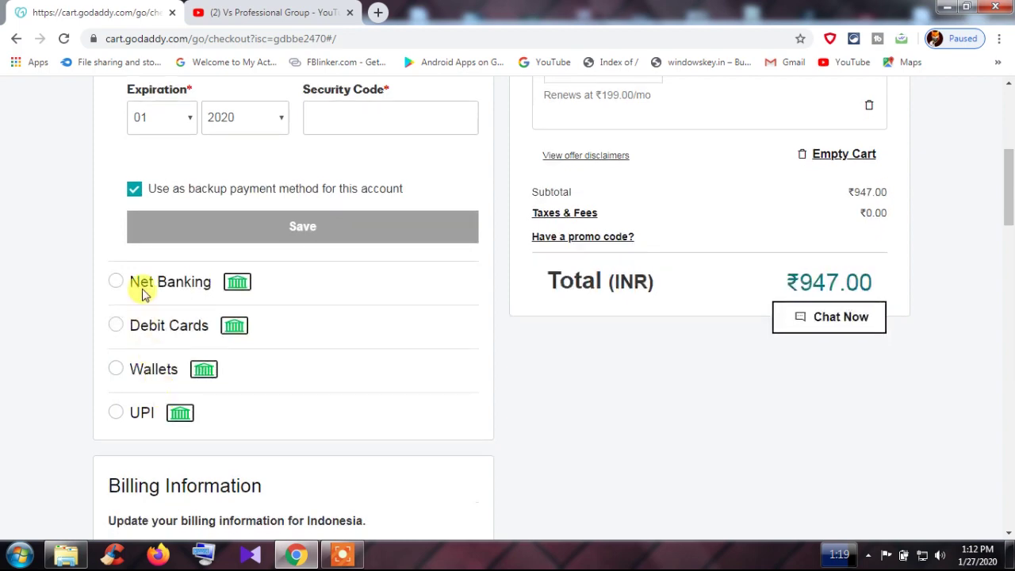
scroll(141, 302, up, 4)
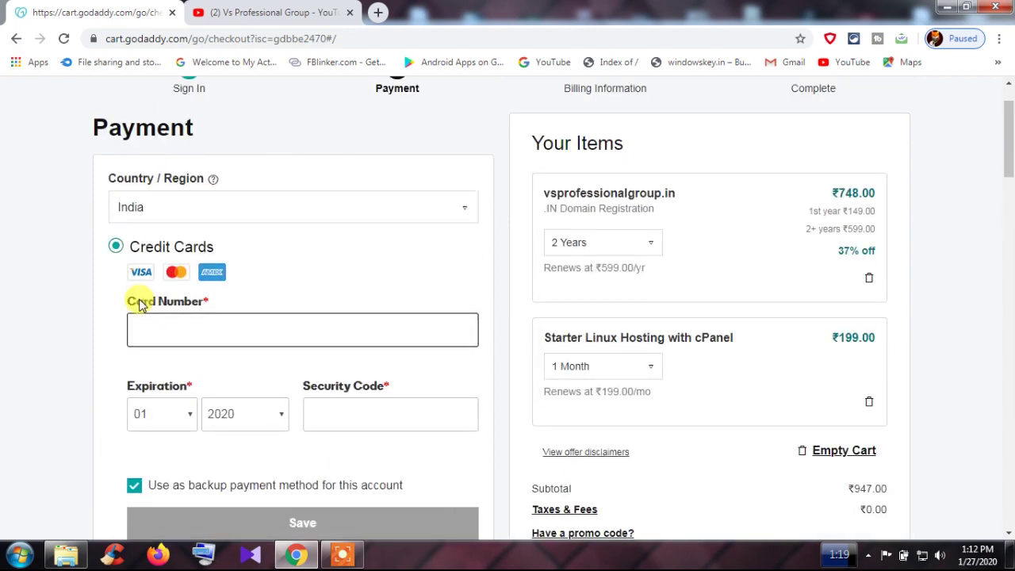
scroll(191, 317, down, 5)
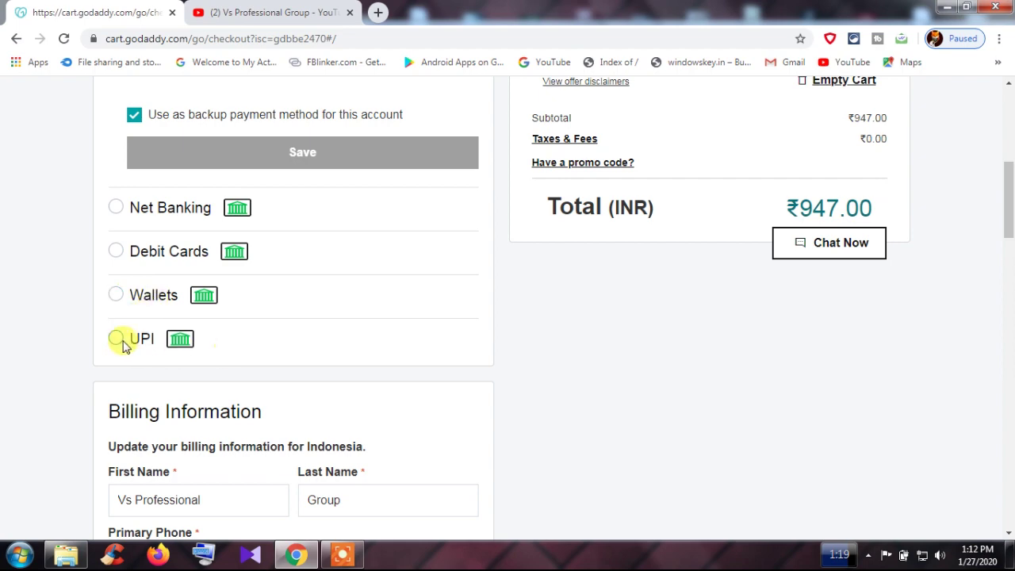
click(117, 250)
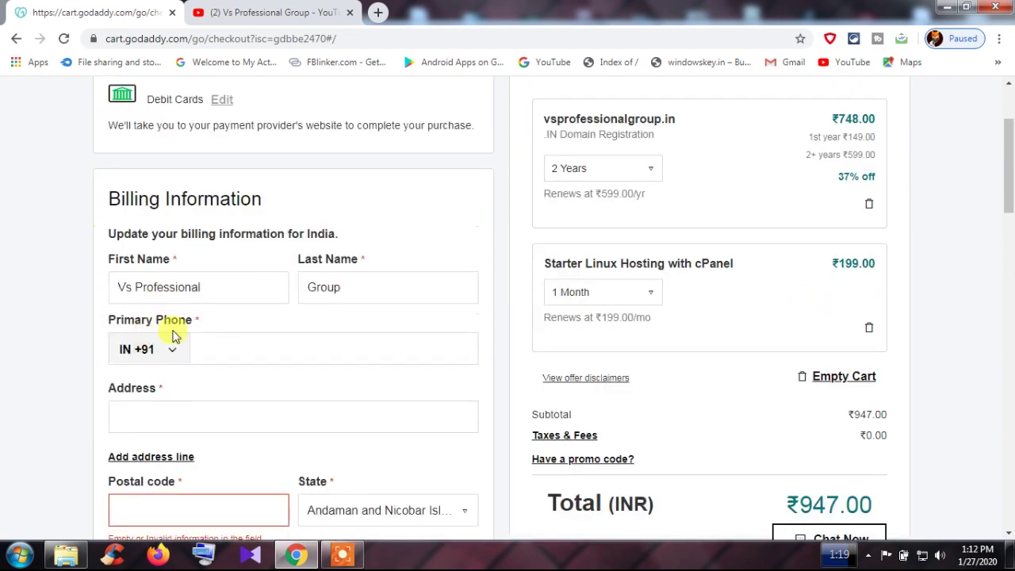
Review the selected payment method and the prefilled first and last name fields of the billing information form.
scroll(290, 392, up, 2)
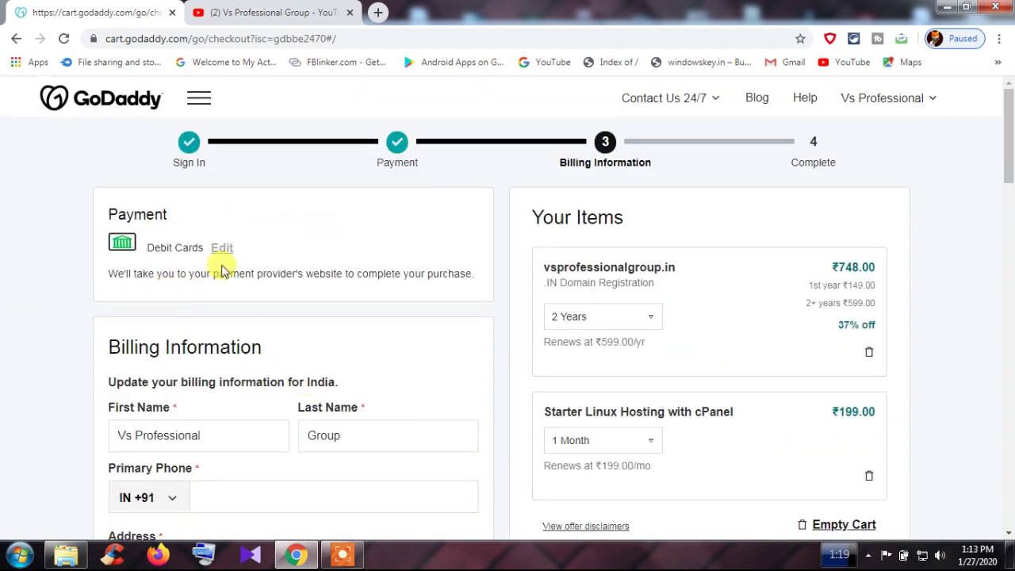
scroll(324, 335, down, 3)
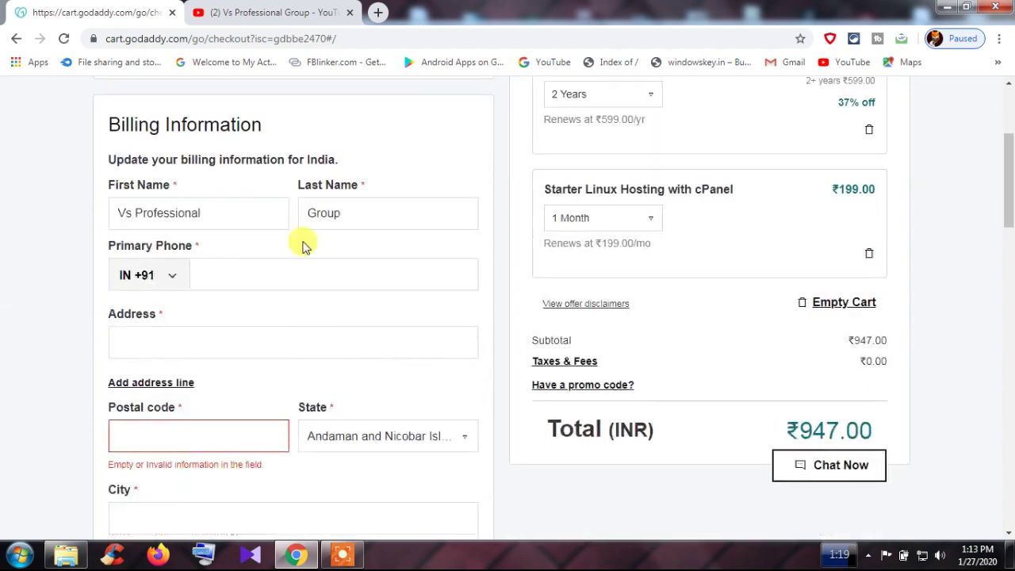
triple_click(215, 216)
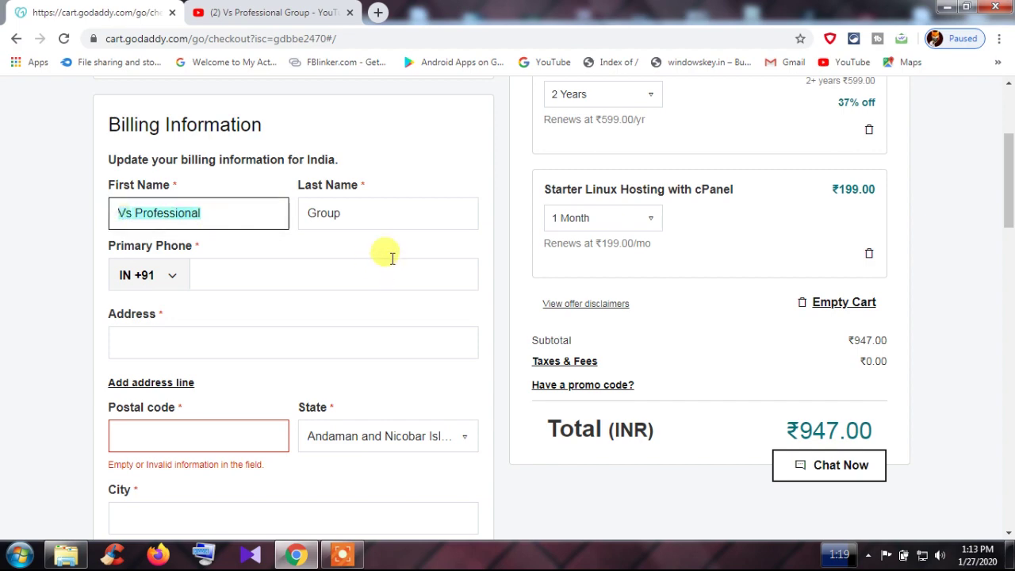
double_click(351, 215)
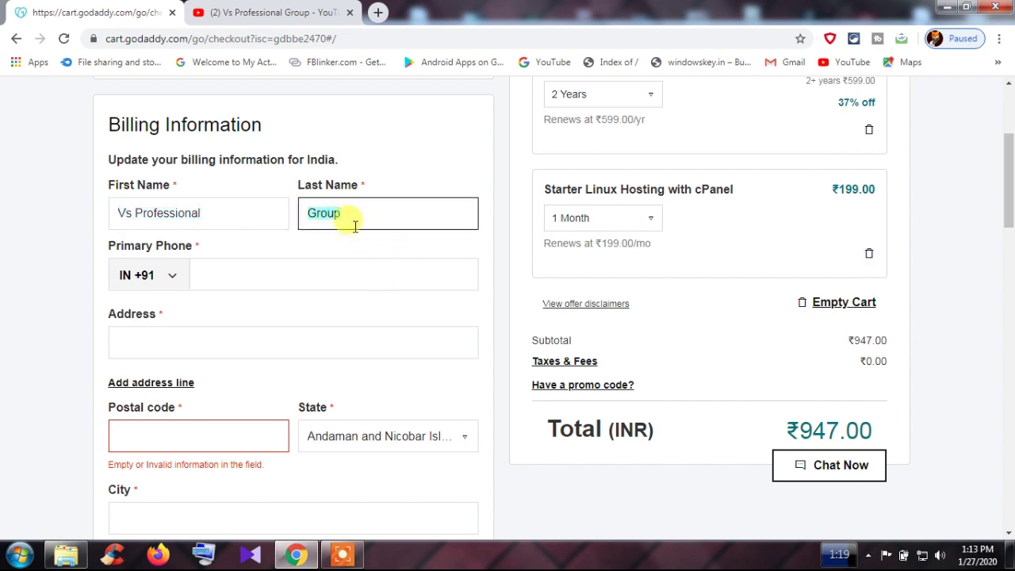
scroll(400, 349, up, 3)
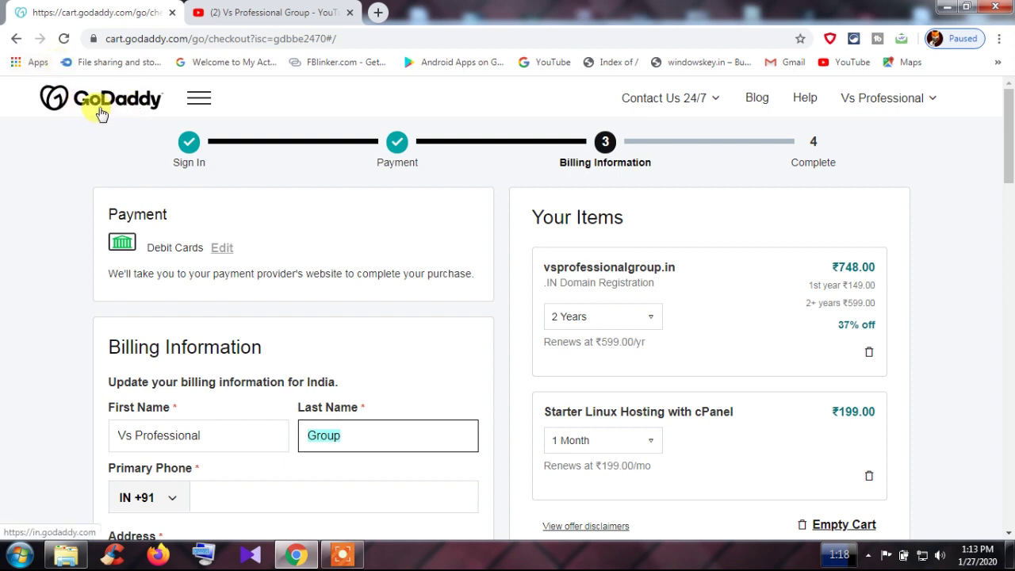
click(220, 435)
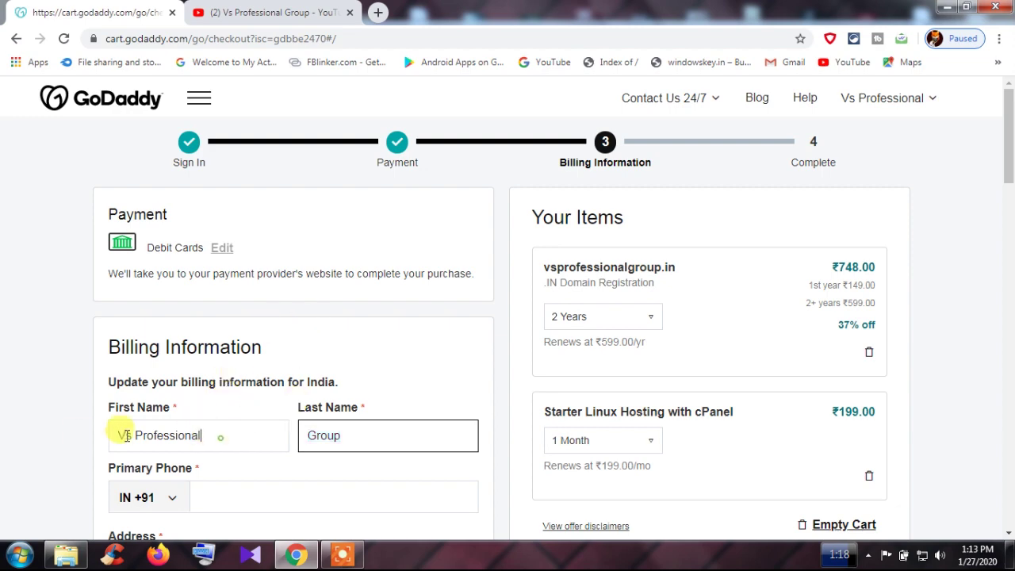
triple_click(127, 435)
click(31, 403)
scroll(63, 402, down, 1)
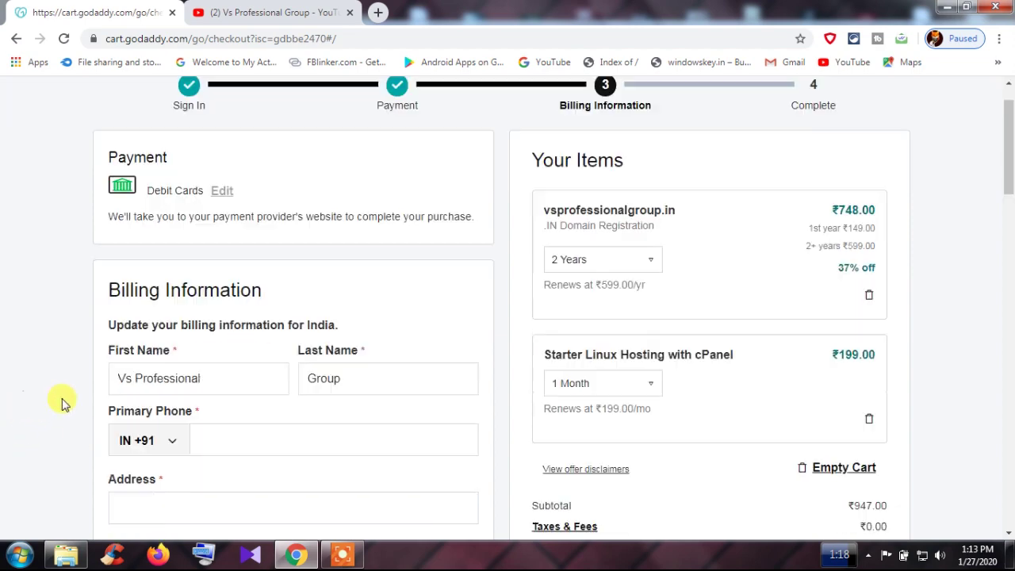
scroll(63, 403, down, 1)
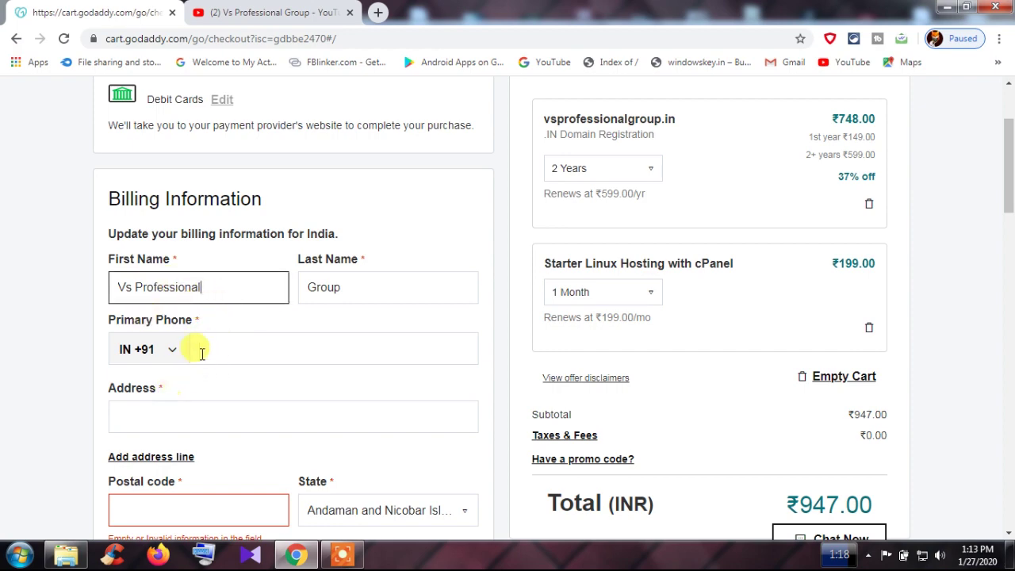
Examine the address, postal code, state, city, organization and GSTIN billing fields, plus the recommended extras and matching domains below them.
scroll(314, 453, down, 2)
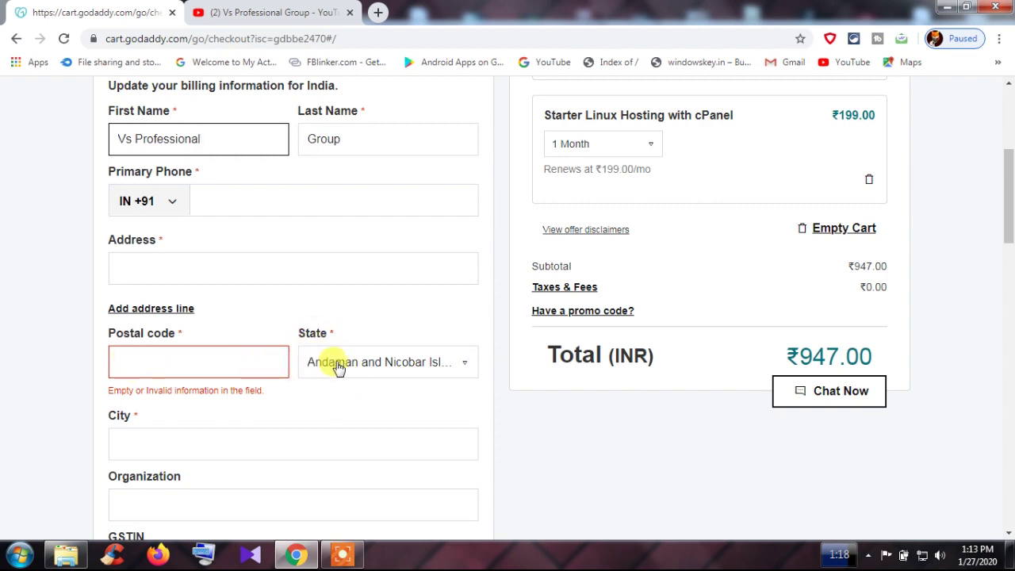
scroll(146, 446, down, 2)
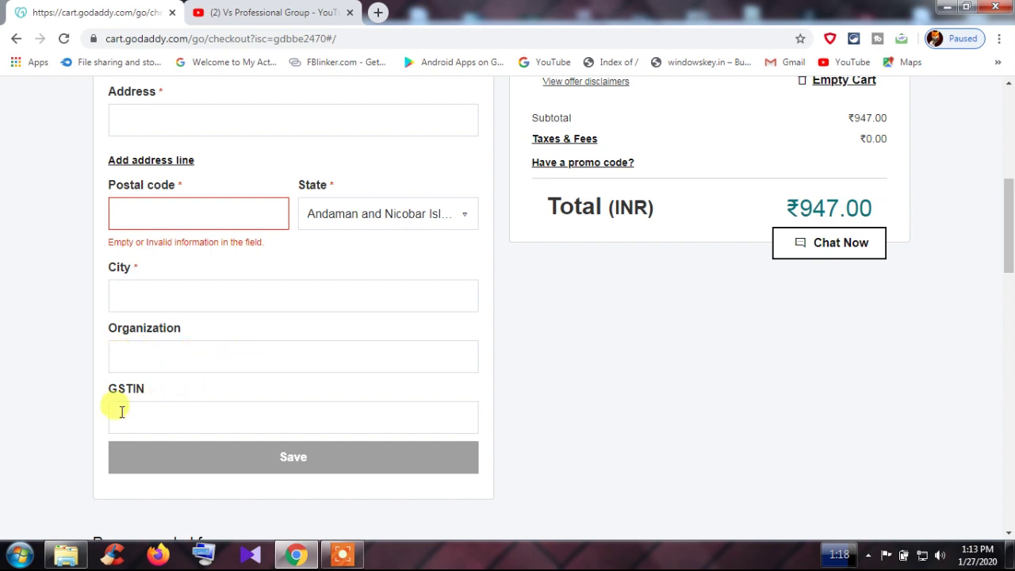
scroll(206, 420, down, 3)
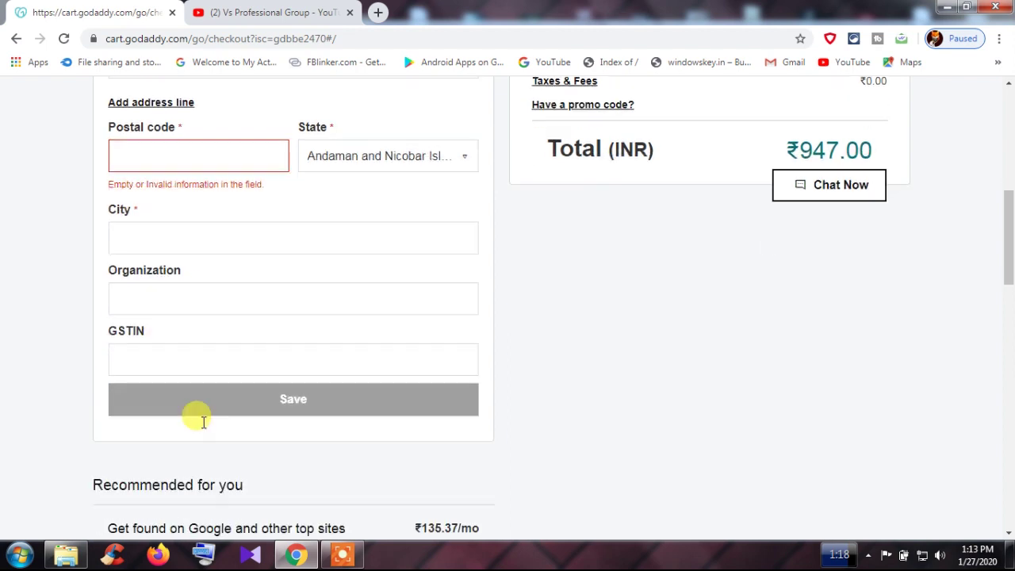
scroll(450, 409, down, 4)
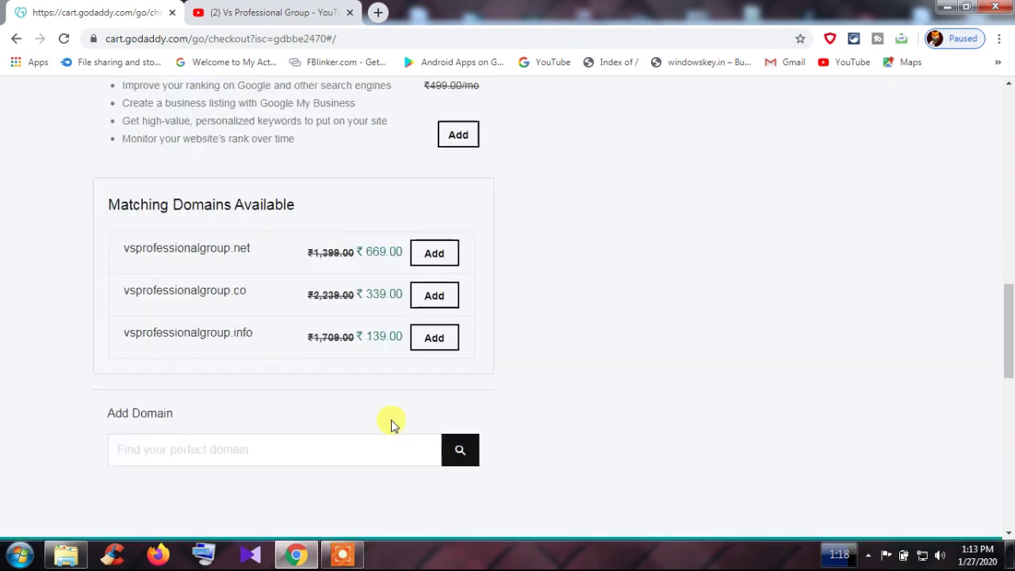
scroll(290, 408, up, 5)
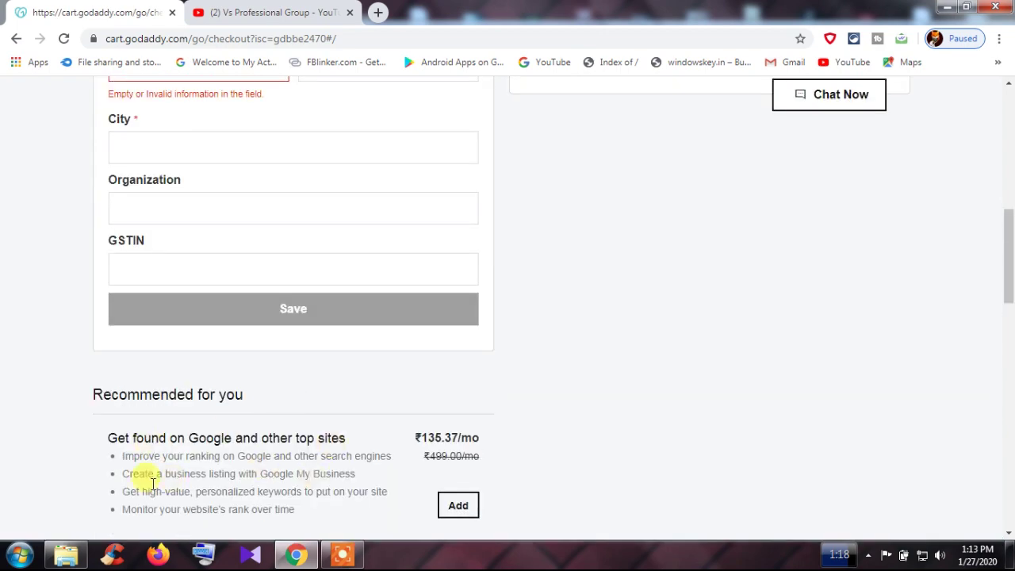
scroll(623, 412, up, 6)
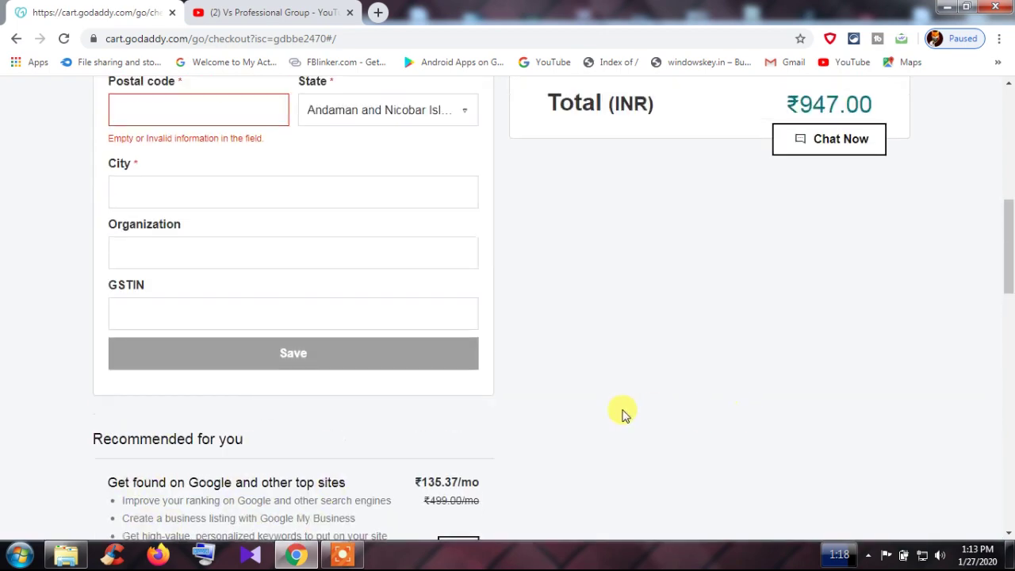
Set the registration term of vsprofessionalgroup.in to 1 year in the order items.
scroll(843, 299, up, 2)
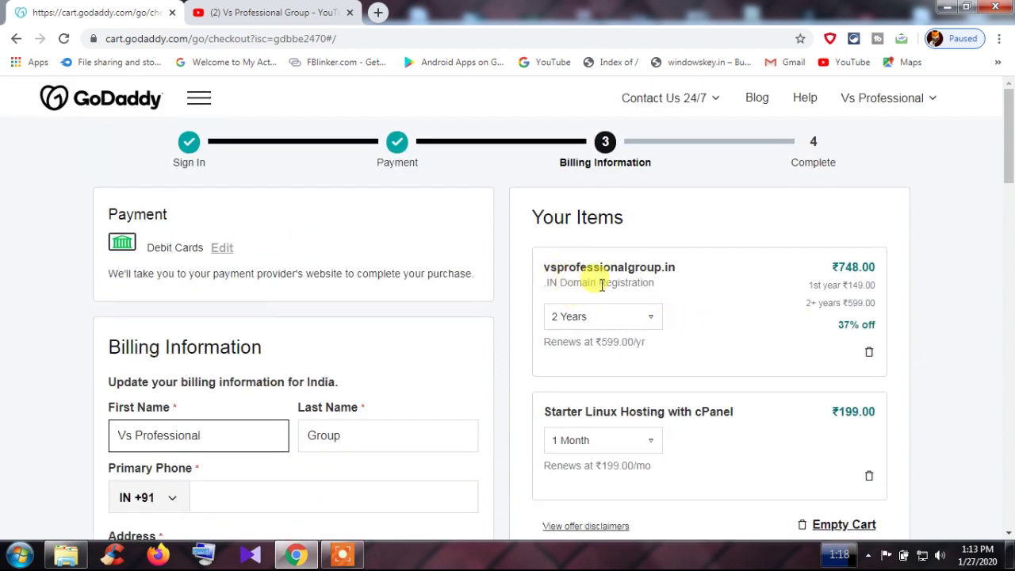
click(634, 318)
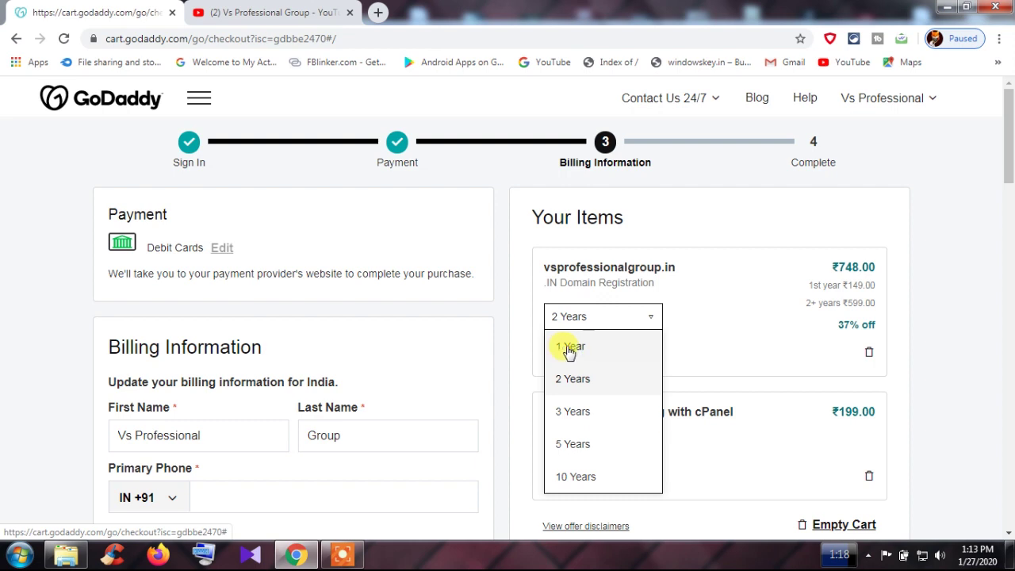
click(572, 349)
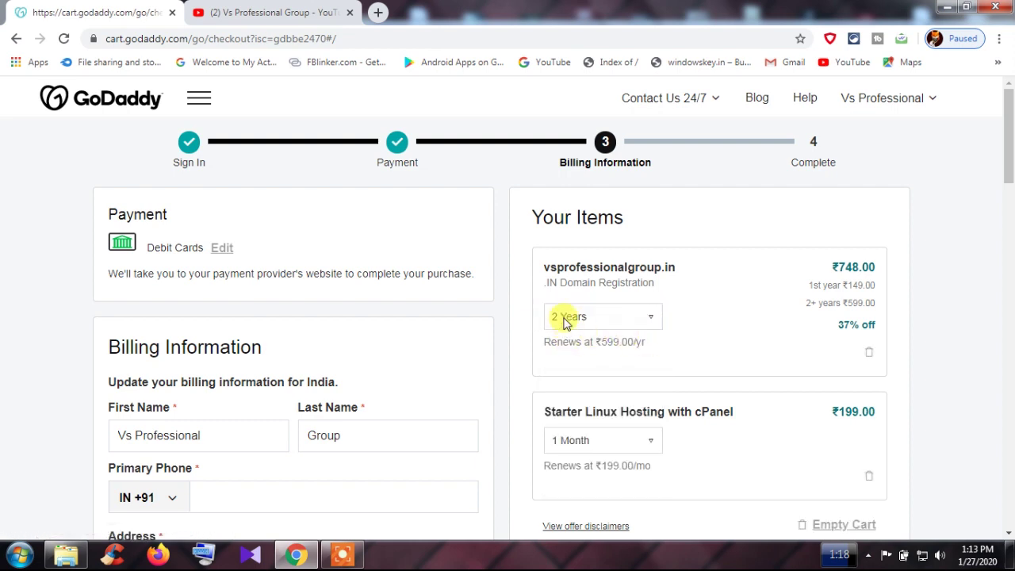
key(Up)
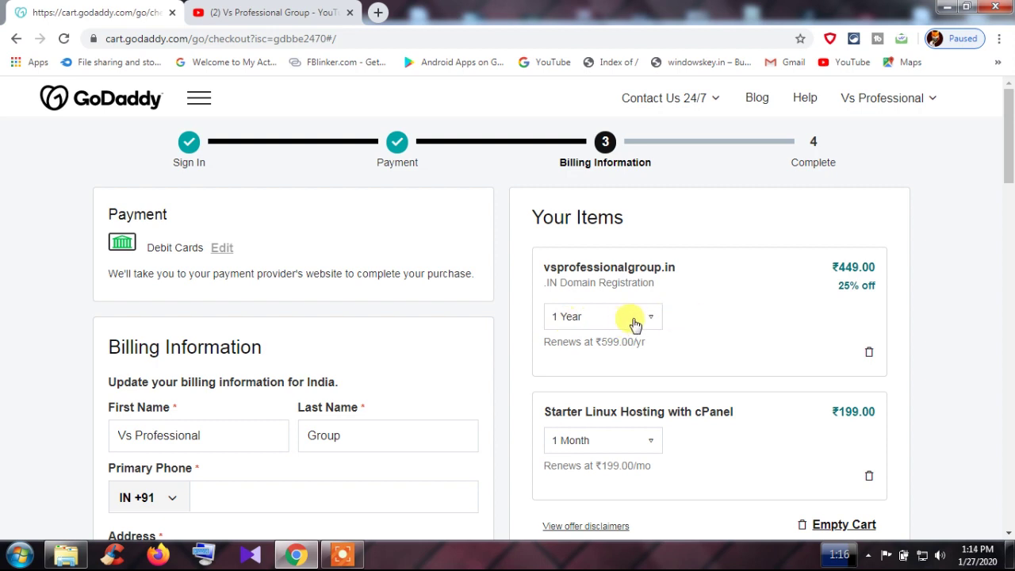
Check the hosting item and the order total, and open the support chat.
scroll(640, 336, down, 1)
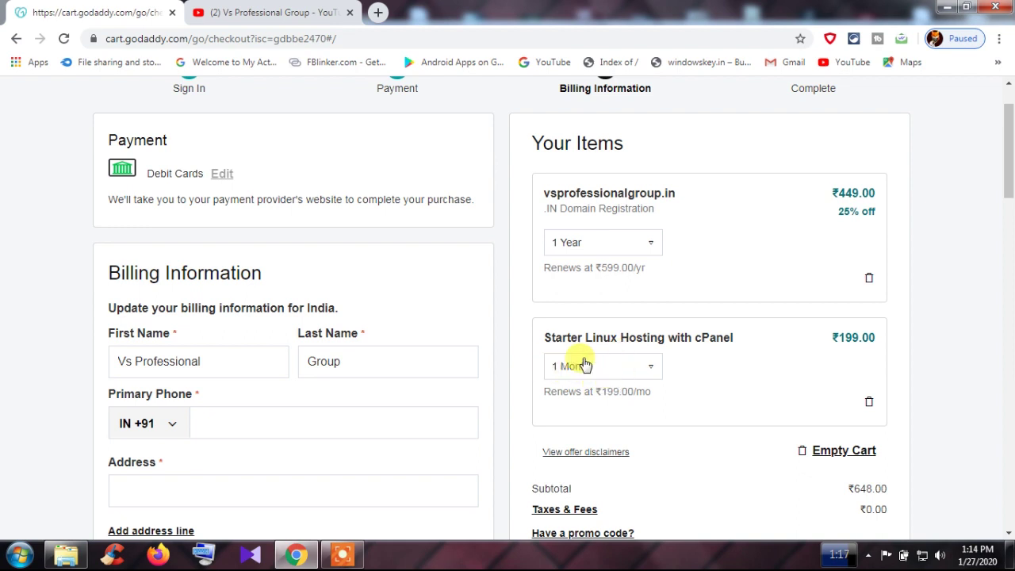
scroll(603, 361, down, 3)
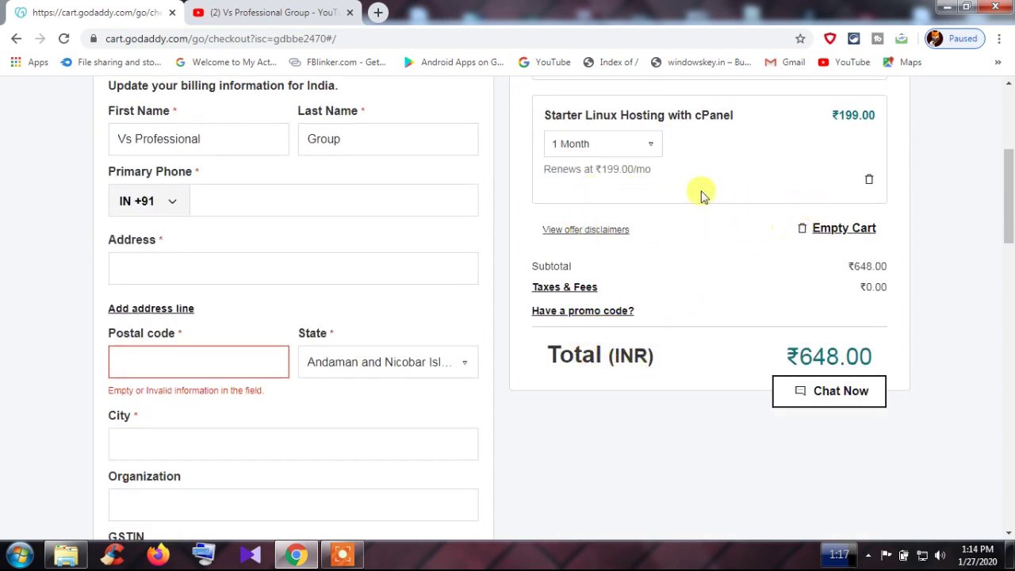
click(824, 399)
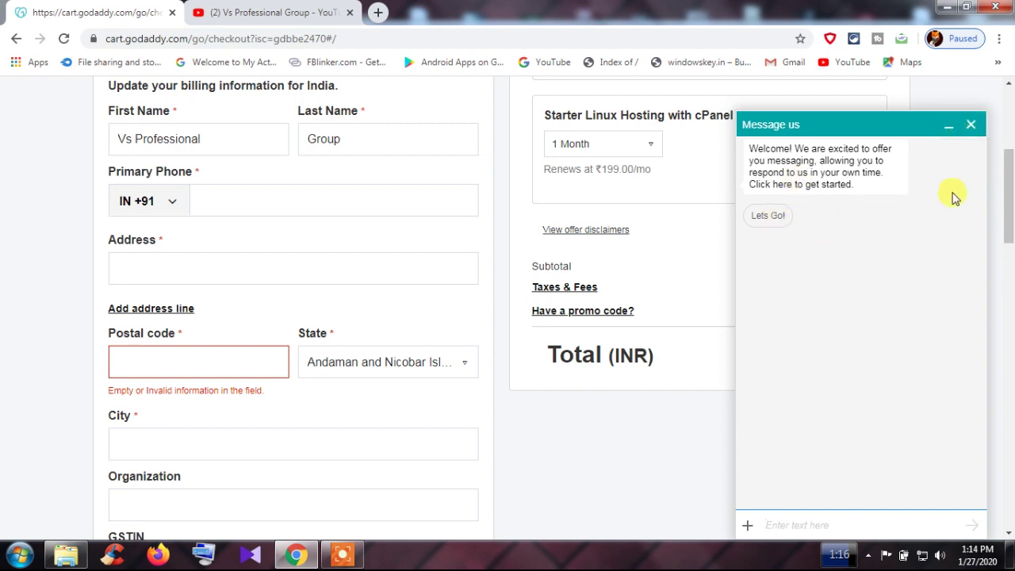
Close the support chat and check the domain and hosting items with the order total including taxes.
click(970, 129)
scroll(849, 376, up, 3)
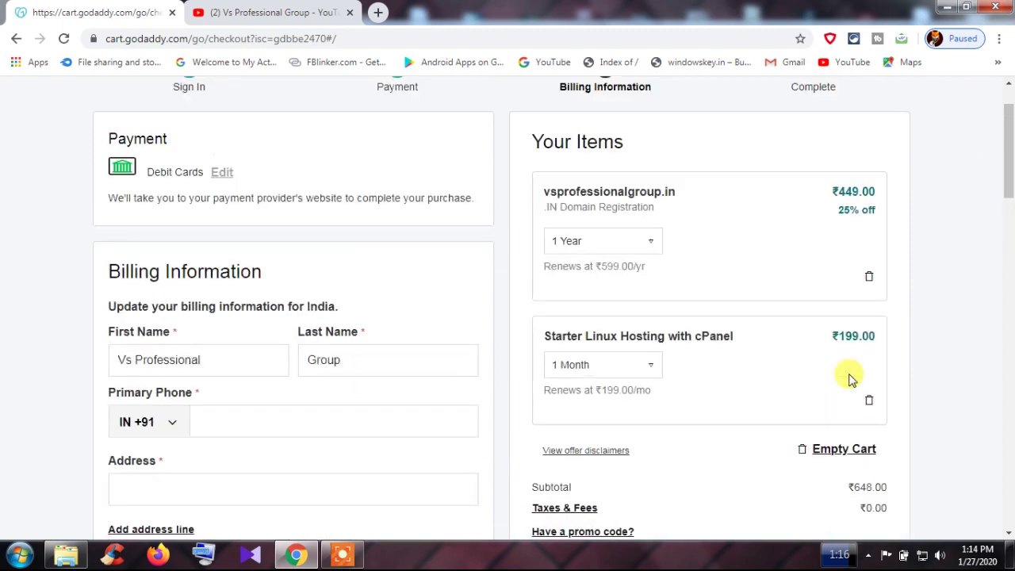
scroll(653, 384, down, 4)
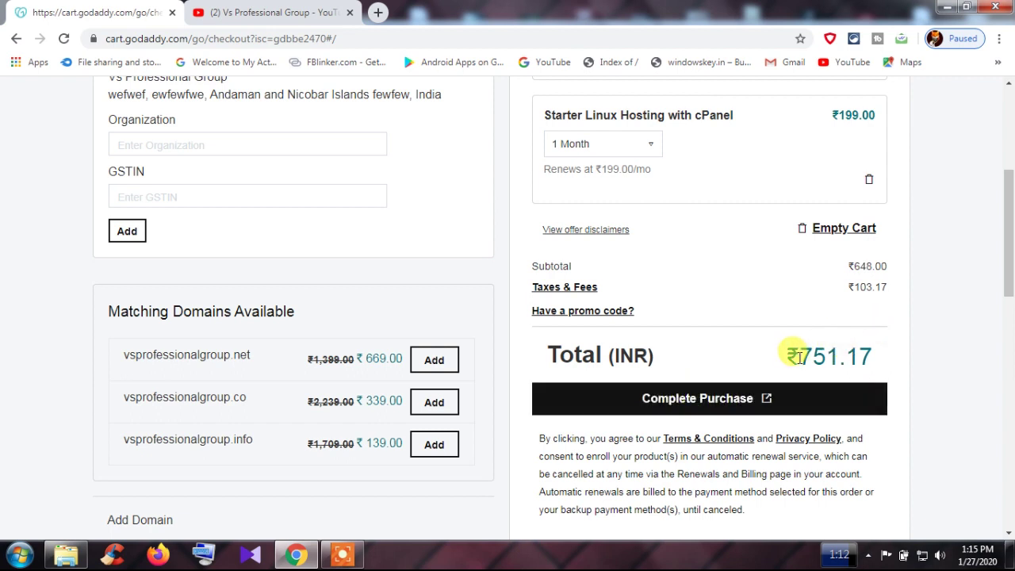
Review the completed checkout details and matching domains, and complete the purchase of vsprofessionalgroup.in with Starter Linux Hosting.
scroll(842, 344, up, 3)
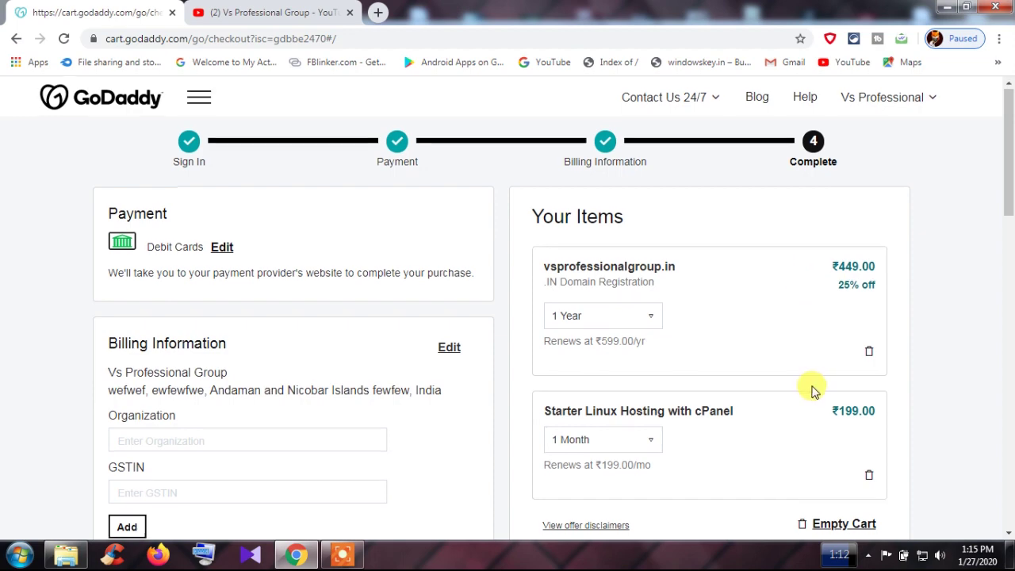
scroll(811, 389, down, 4)
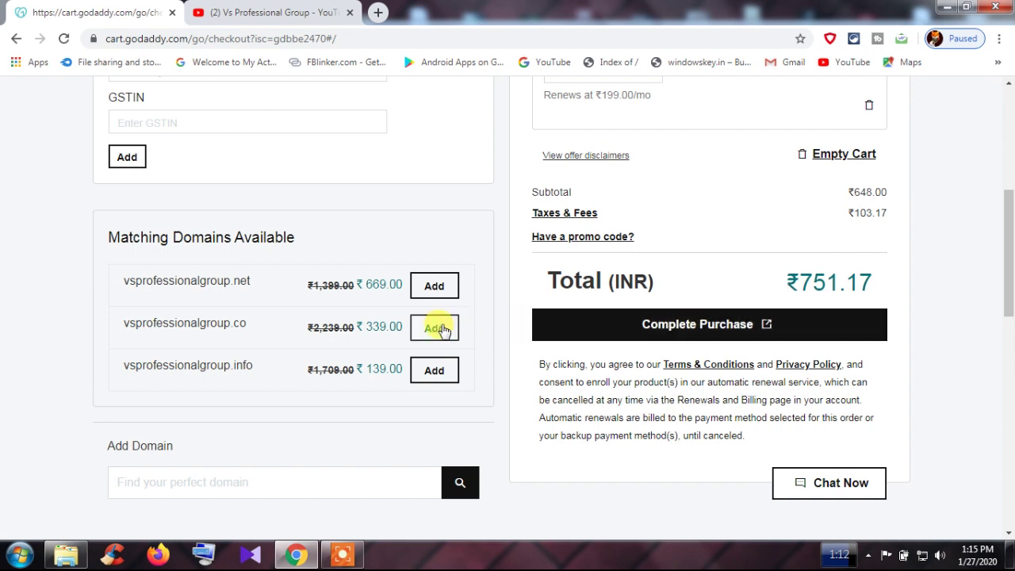
click(730, 321)
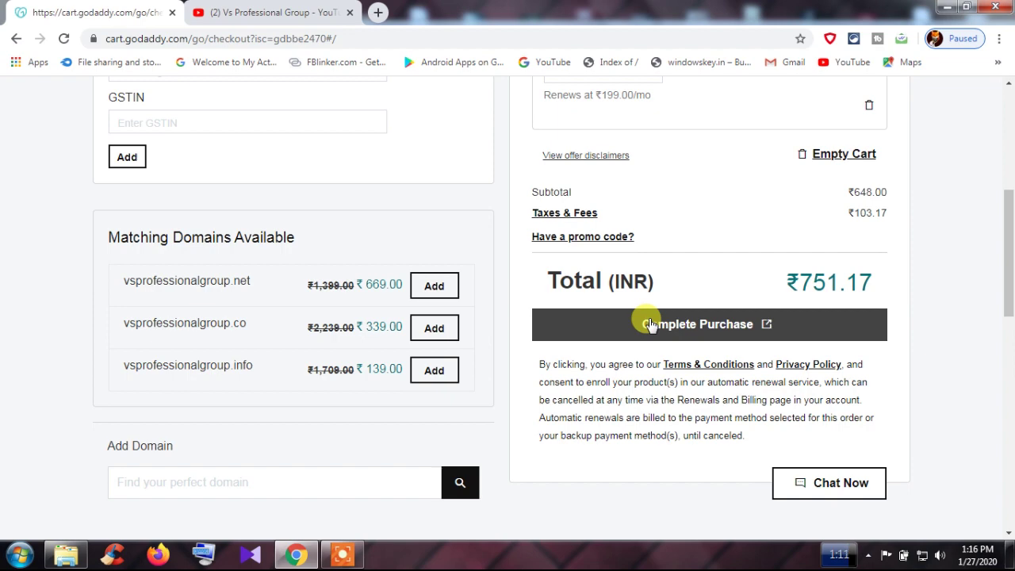
Examine the account's product list, covering the vsprofessionalgroup.com domain with its setup options and the Starter Linux Hosting entry with its expiry.
scroll(649, 325, up, 5)
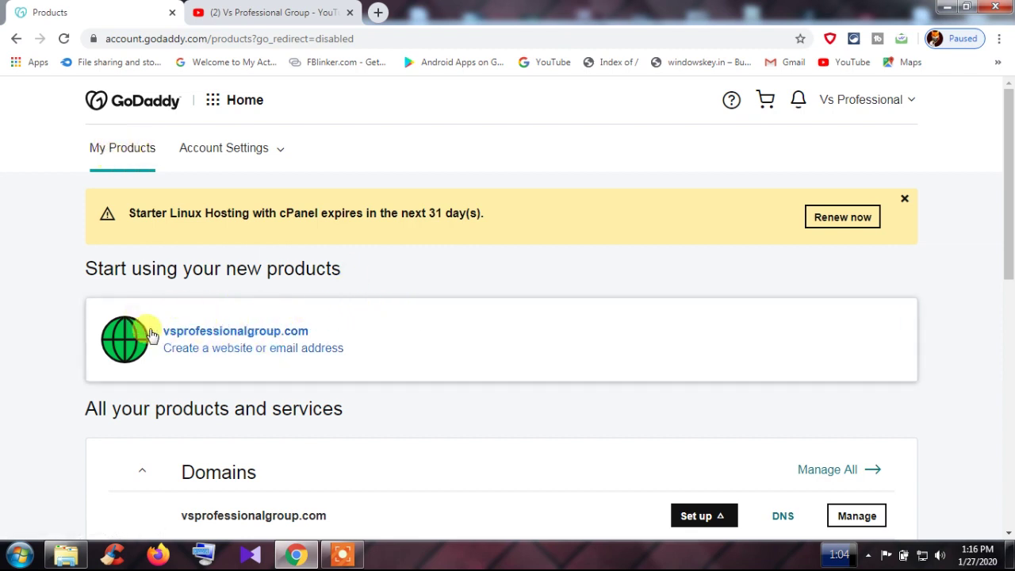
scroll(267, 330, down, 8)
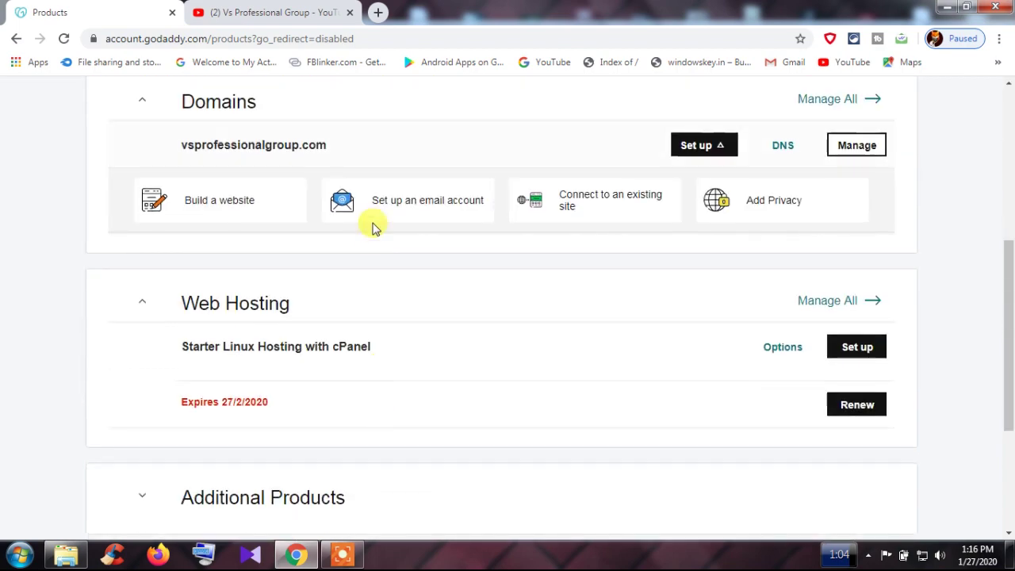
scroll(569, 281, up, 5)
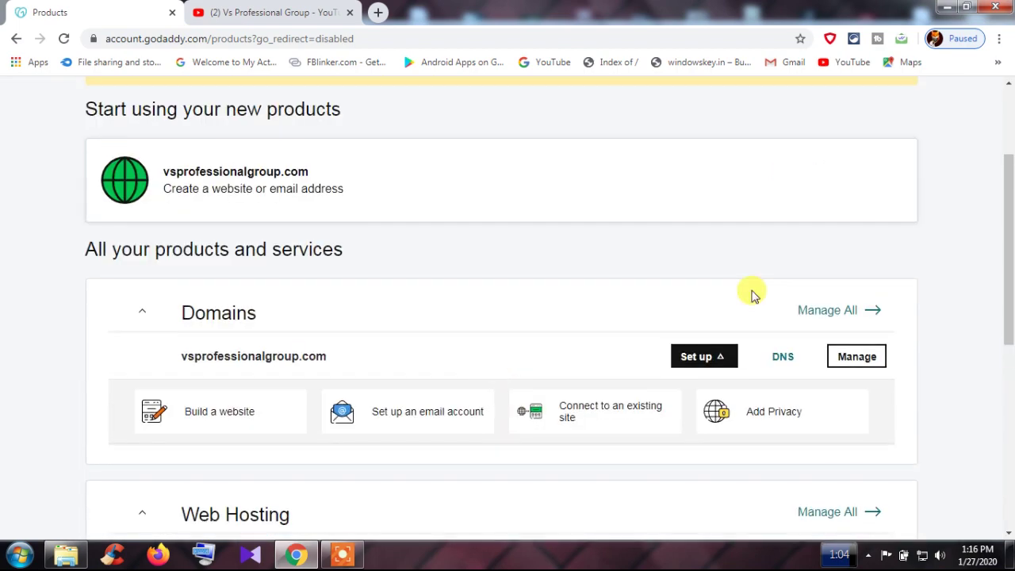
scroll(444, 333, down, 3)
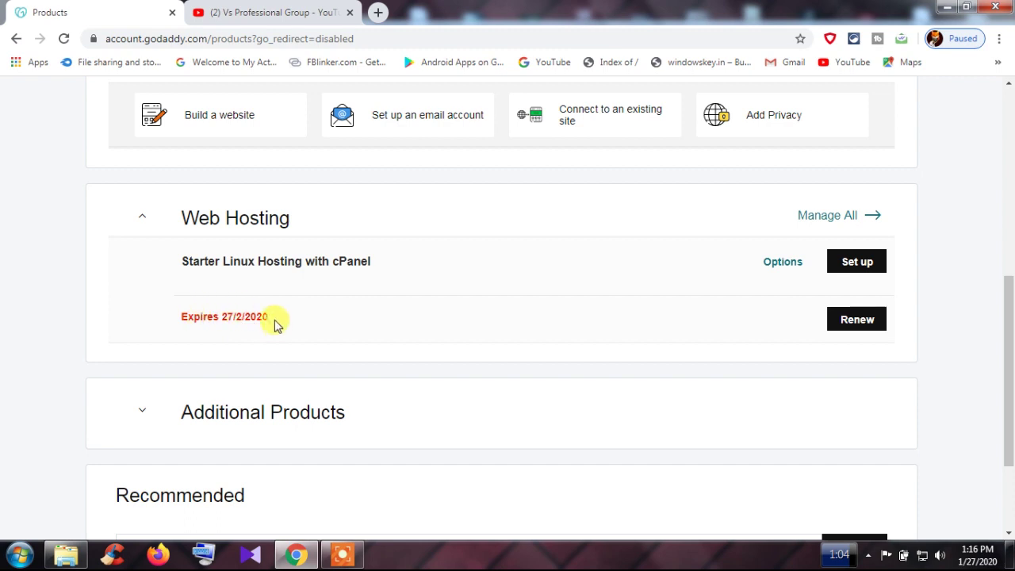
scroll(274, 321, up, 4)
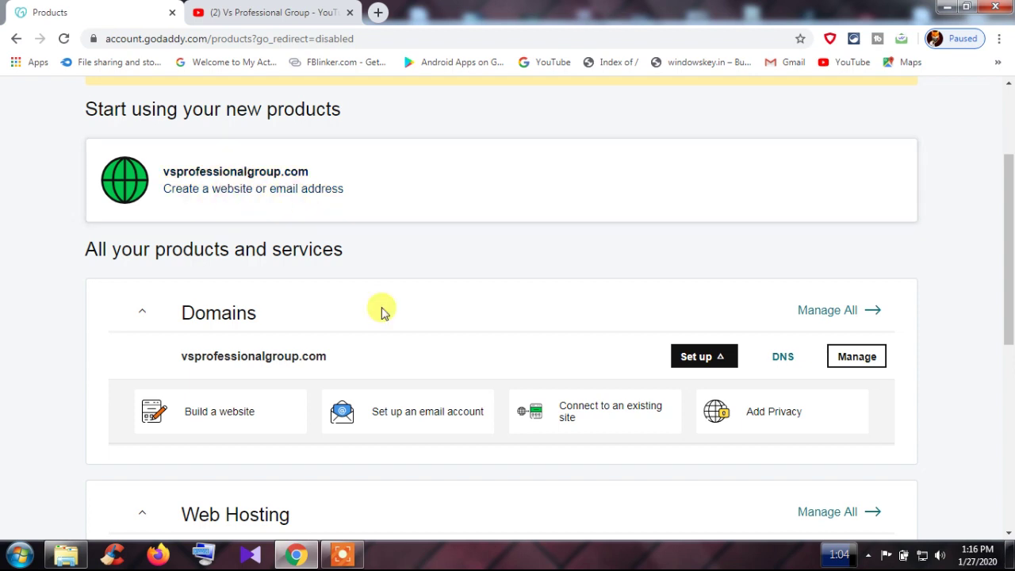
scroll(290, 400, down, 2)
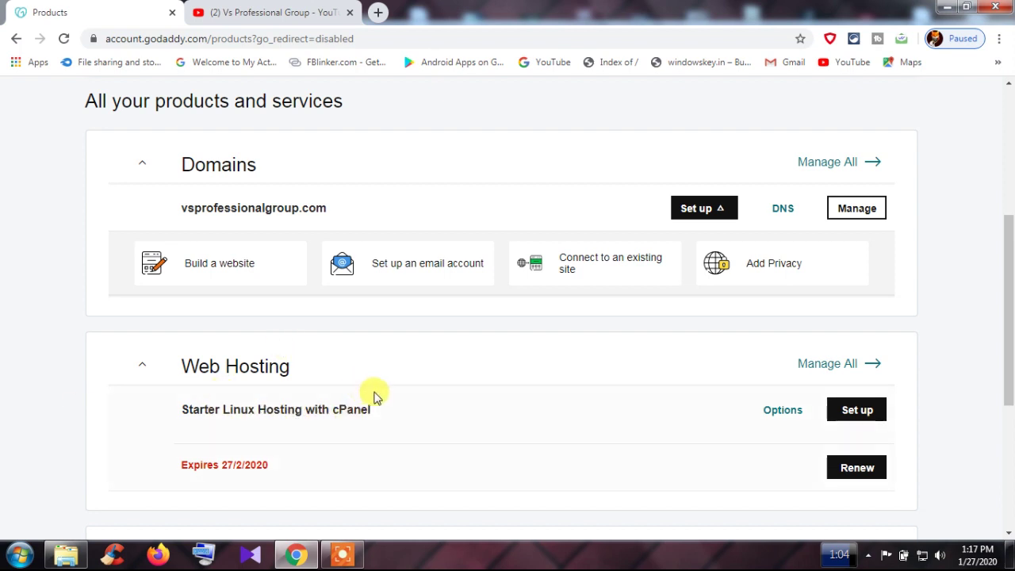
scroll(371, 391, up, 4)
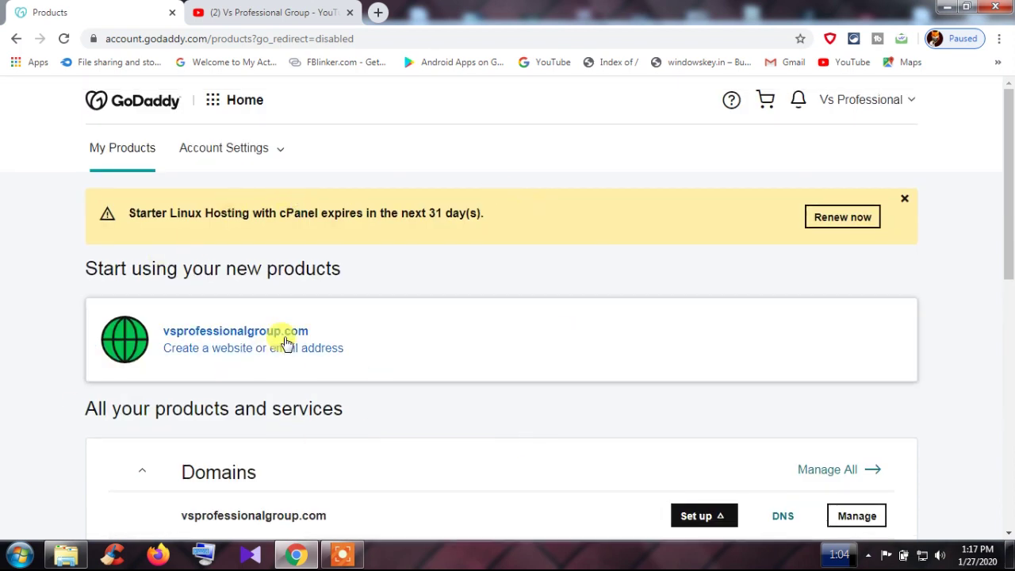